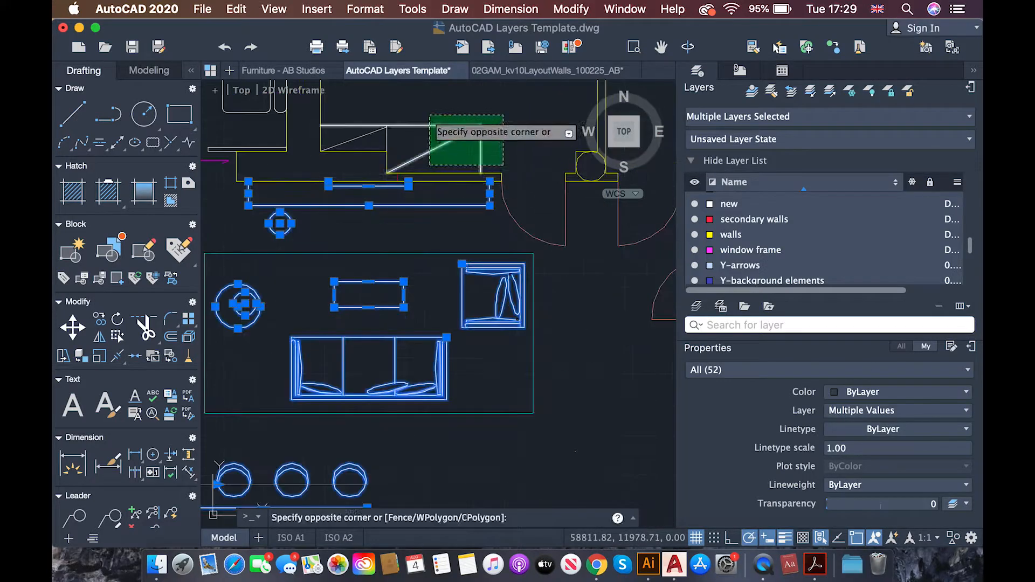
# Window-select the nearby furniture, the bed, the wardrobe lines and the closets.
pyautogui.click(542, 165)
pyautogui.click(483, 129)
pyautogui.scroll(7, 502, 153)
pyautogui.click(630, 295)
pyautogui.click(453, 135)
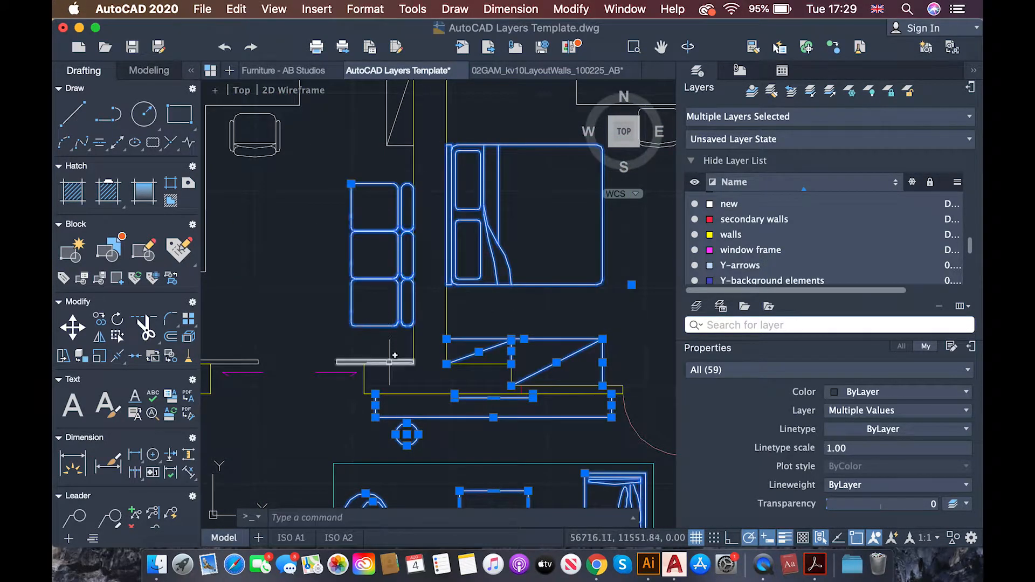
pyautogui.scroll(5, 453, 135)
pyautogui.click(439, 155)
pyautogui.click(414, 234)
pyautogui.scroll(-5, 414, 234)
pyautogui.scroll(4, 462, 261)
pyautogui.click(433, 300)
pyautogui.click(351, 143)
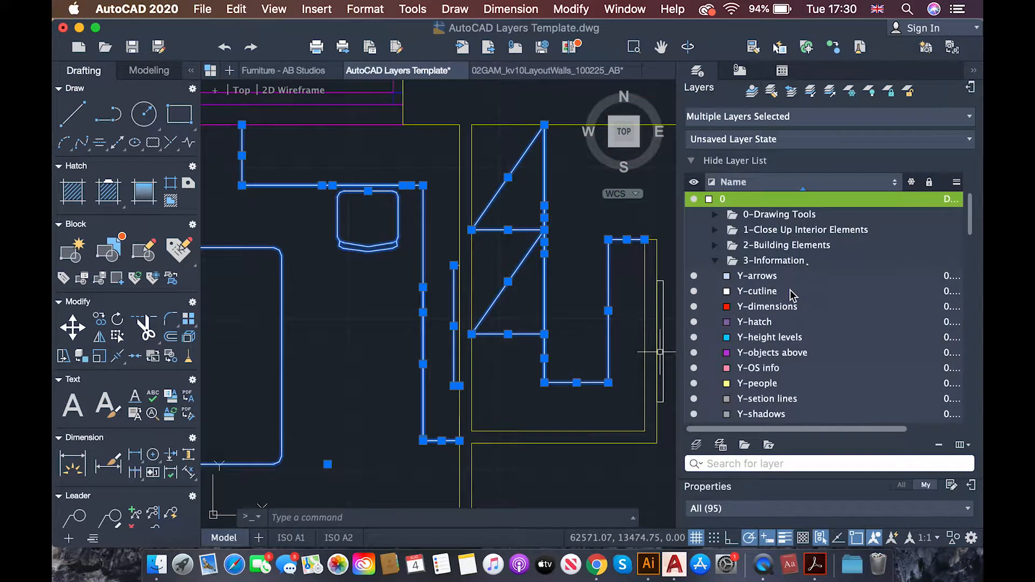
# Pick the 3-Information layer group, then the layers from glass through every Y- layer.
pyautogui.keyDown('shift'); pyautogui.click(785, 280); pyautogui.keyUp('shift')
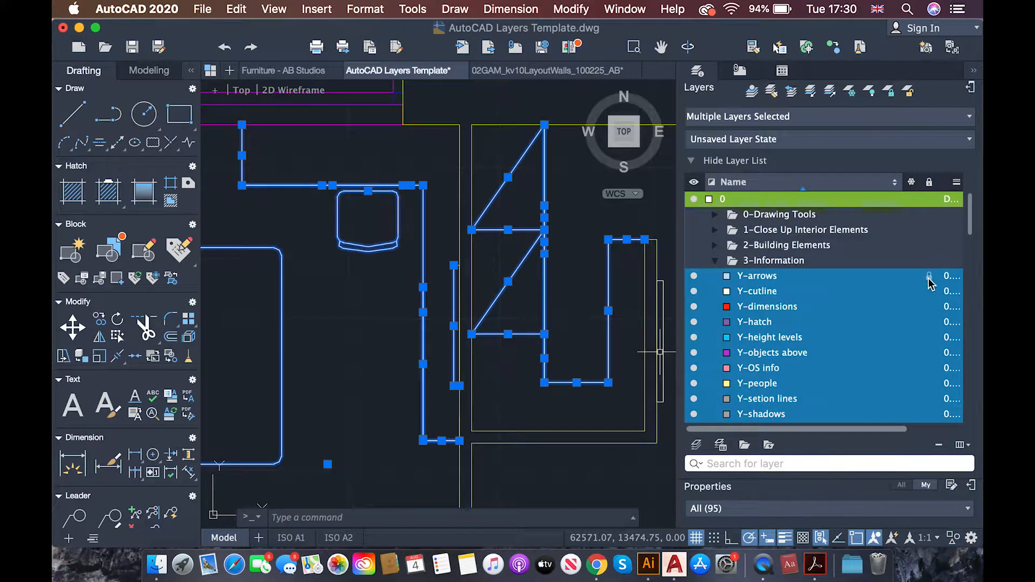
pyautogui.scroll(-5, 896, 287)
pyautogui.click(817, 303)
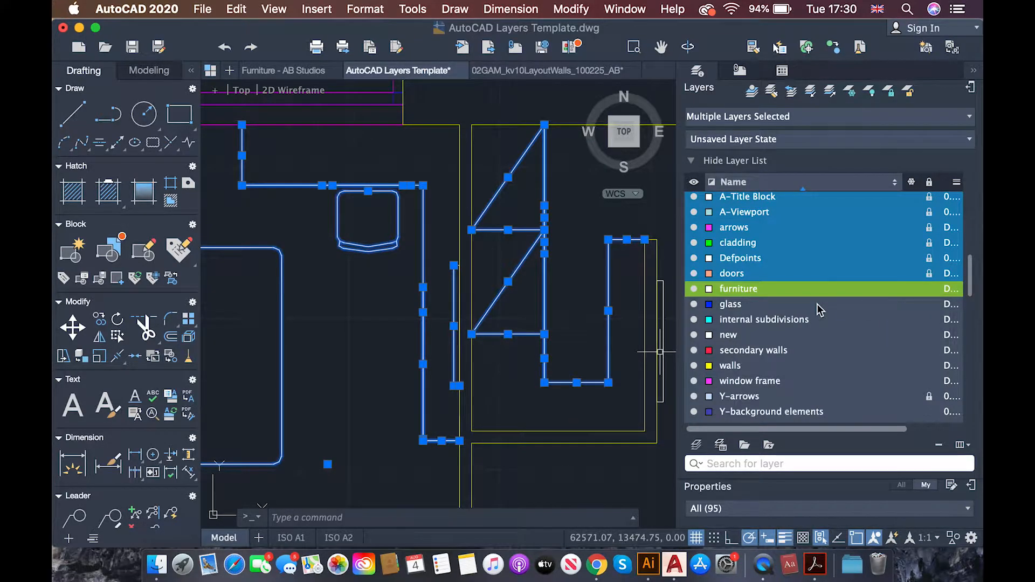
pyautogui.scroll(-10, 825, 304)
pyautogui.keyDown('shift'); pyautogui.click(827, 414); pyautogui.keyUp('shift')
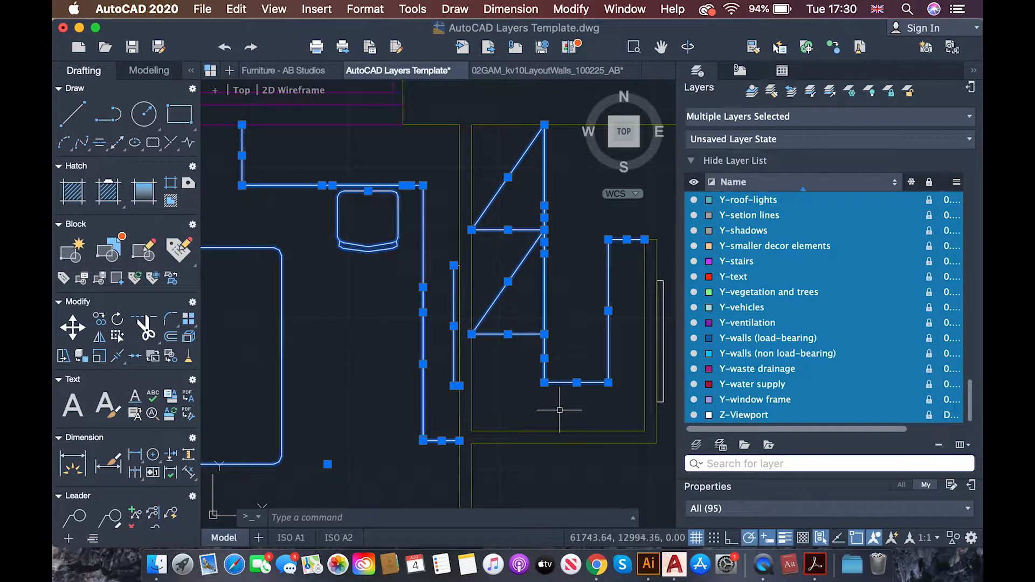
pyautogui.scroll(-5, 545, 366)
pyautogui.scroll(-4, 543, 364)
# Add more plan objects and put the selection on Y-furniture, dismissing the locked-layer warning.
pyautogui.click(595, 465)
pyautogui.click(449, 338)
pyautogui.scroll(8, 546, 458)
pyautogui.click(969, 117)
pyautogui.scroll(-15, 765, 351)
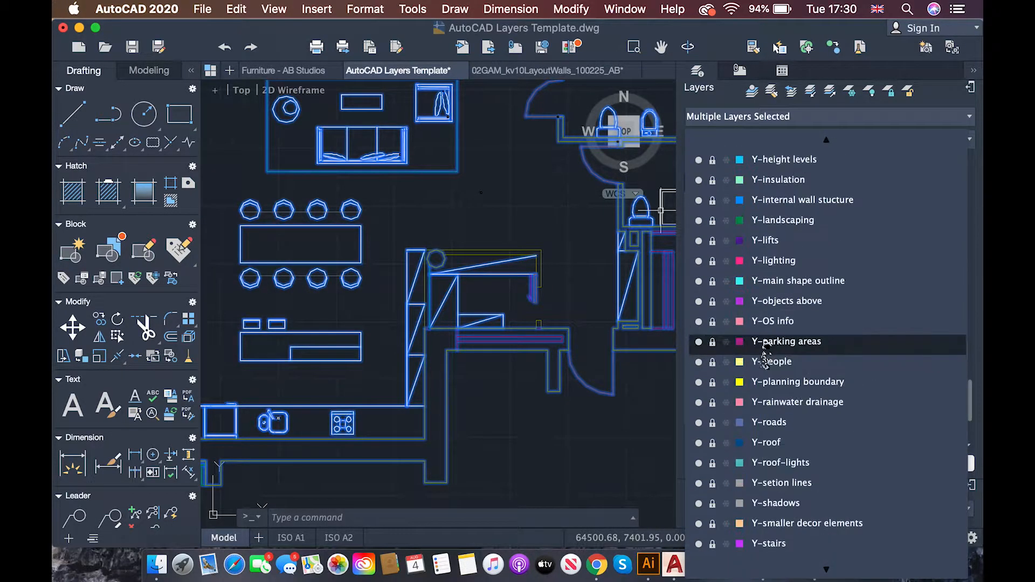
pyautogui.scroll(10, 765, 350)
pyautogui.click(797, 489)
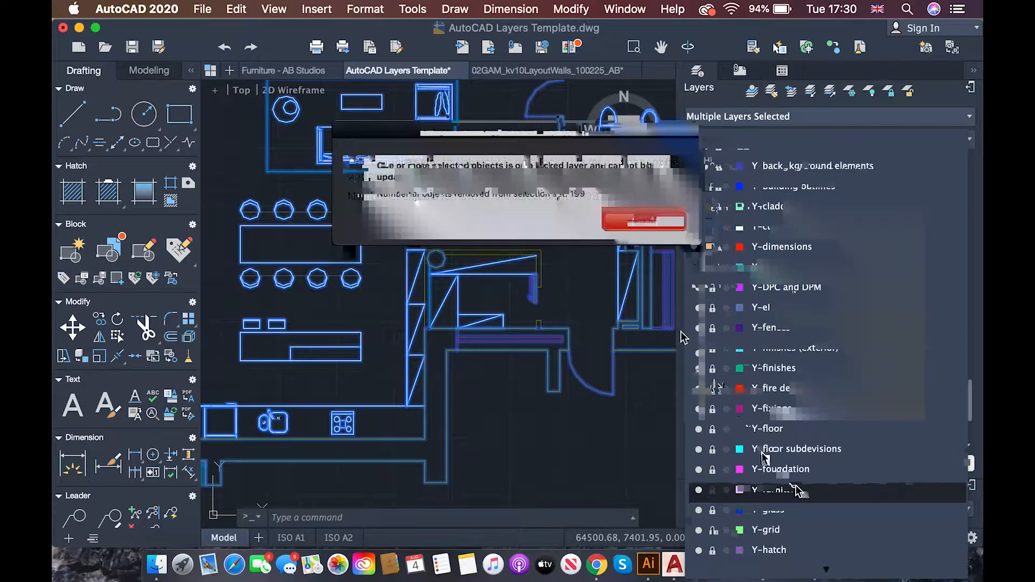
pyautogui.click(644, 220)
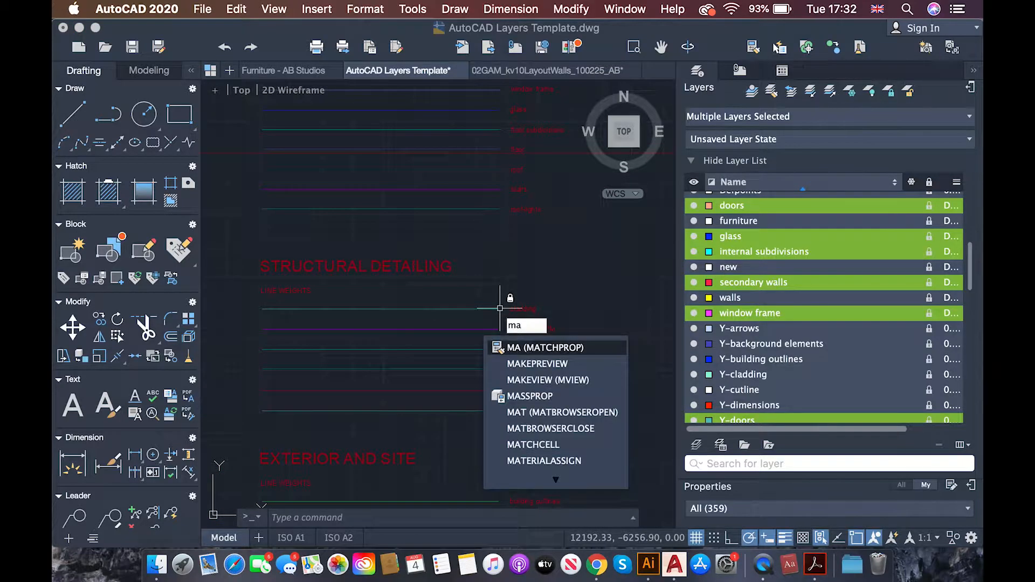
# Use MATCHPROP to give both plans the legend line's layer.
pyautogui.press('Return')
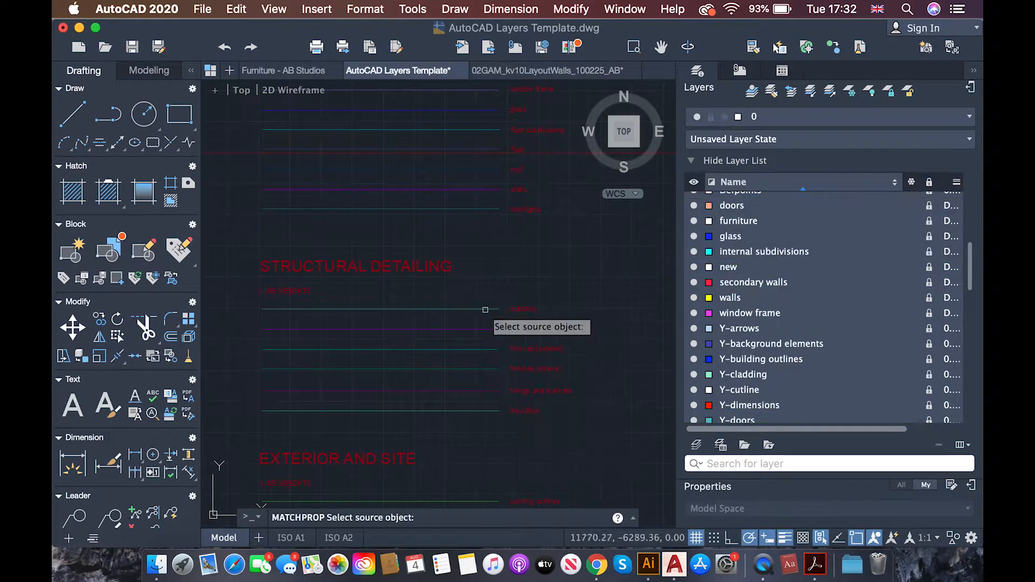
pyautogui.scroll(-5, 418, 340)
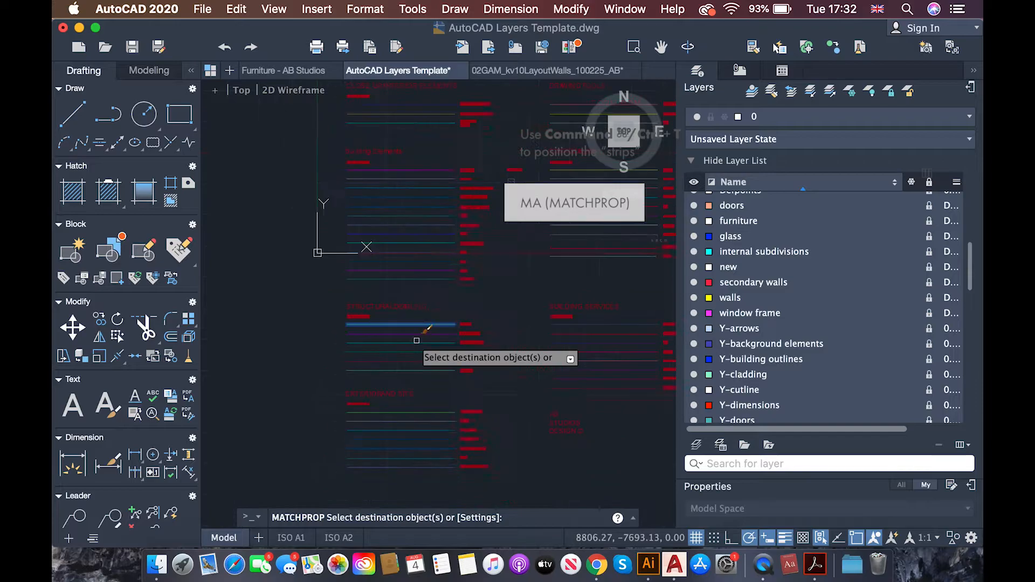
pyautogui.click(606, 377)
pyautogui.click(503, 248)
pyautogui.scroll(5, 558, 325)
pyautogui.press('Escape')
pyautogui.scroll(5, 449, 279)
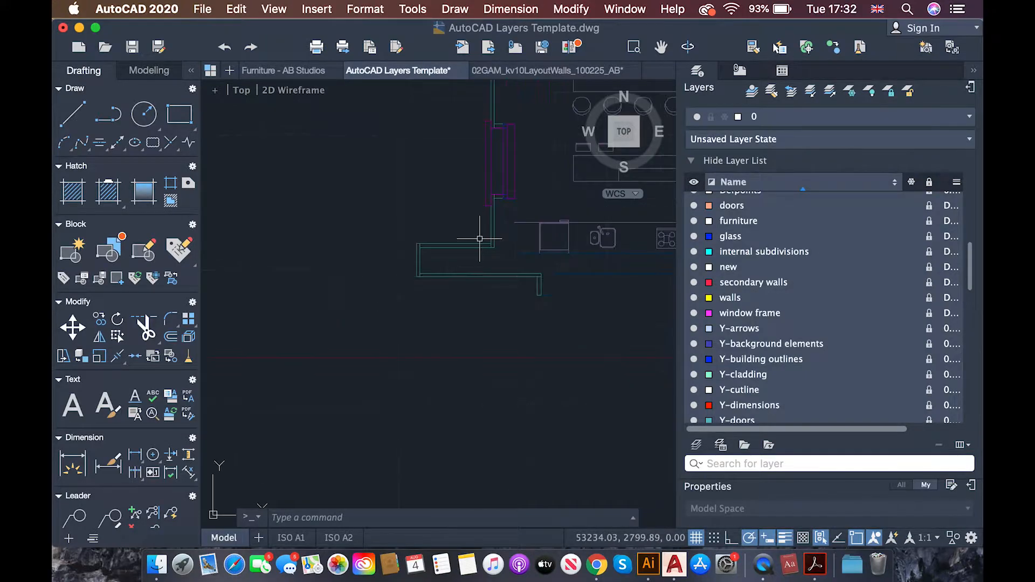
pyautogui.scroll(-5, 479, 238)
pyautogui.scroll(6, 478, 224)
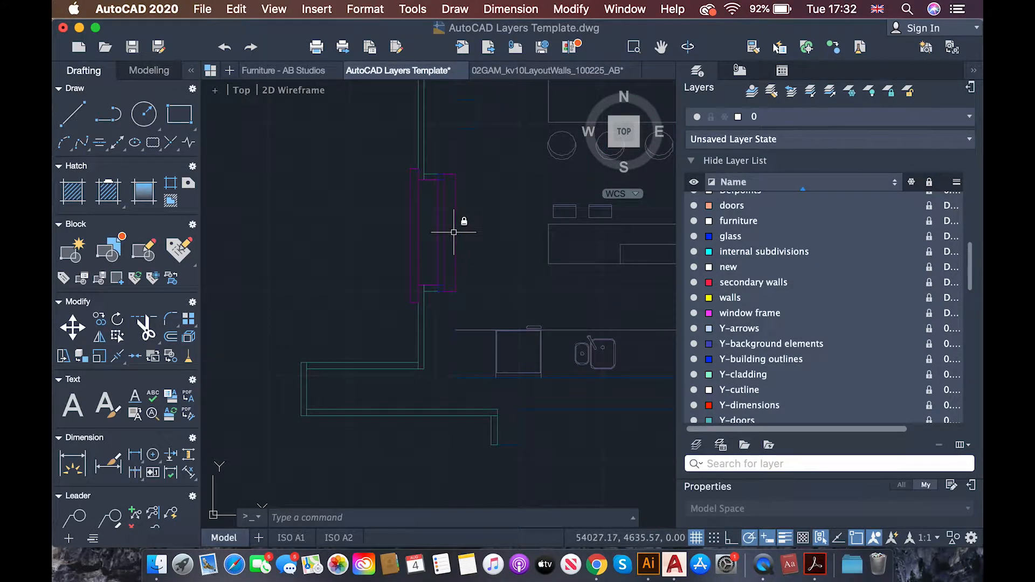
pyautogui.scroll(5, 782, 337)
# Unlock the doors layer and select doors in the plan.
pyautogui.click(929, 360)
pyautogui.scroll(-5, 534, 315)
pyautogui.click(798, 361)
pyautogui.click(522, 297)
pyautogui.click(520, 266)
# Give the plan's doors the door legend line's layer with MATCHPROP.
pyautogui.click(473, 281)
pyautogui.click(469, 358)
pyautogui.scroll(-5, 485, 335)
pyautogui.write('ma')
pyautogui.press('Return')
pyautogui.scroll(5, 507, 262)
pyautogui.click(591, 439)
pyautogui.press('Escape')
# Delete the now-empty old doors layer.
pyautogui.scroll(4, 667, 432)
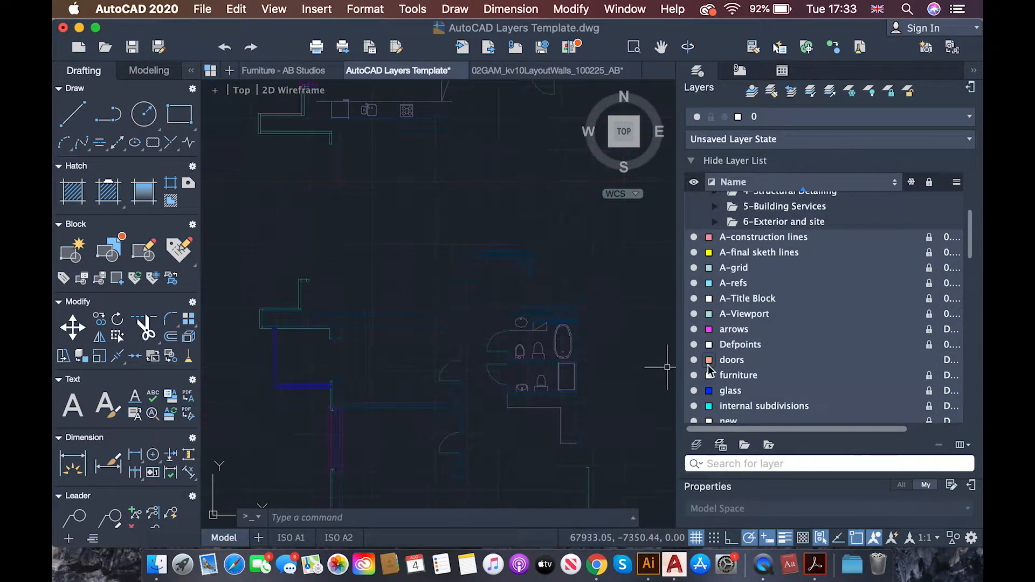
pyautogui.scroll(-1, 712, 364)
pyautogui.click(923, 353)
pyautogui.click(935, 444)
pyautogui.scroll(-5, 572, 329)
# Match the plan's objects to an INFORMATION legend line's layer.
pyautogui.write('ma')
pyautogui.press('Return')
pyautogui.scroll(5, 367, 205)
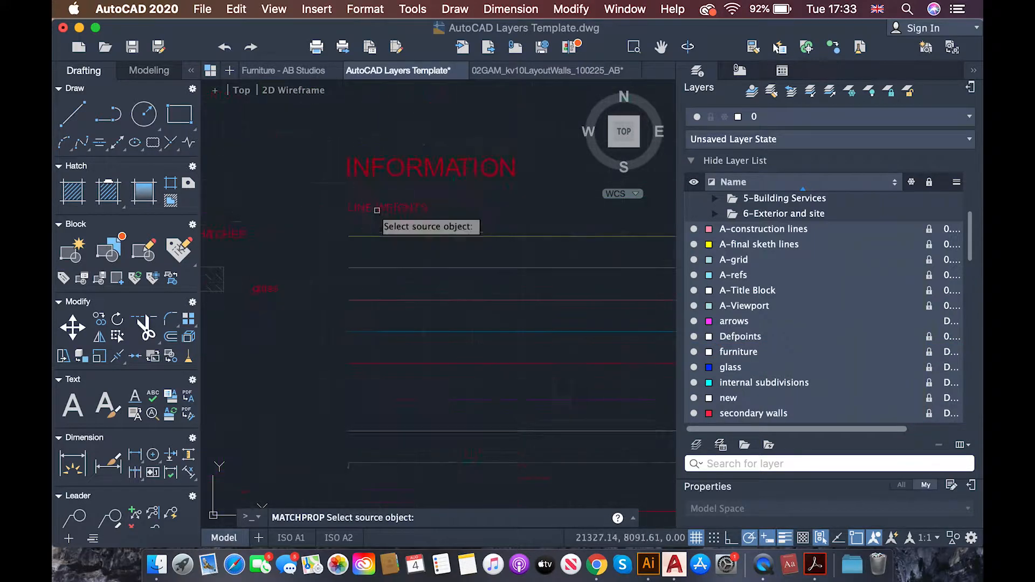
pyautogui.click(503, 392)
pyautogui.scroll(-8, 503, 392)
pyautogui.click(532, 398)
pyautogui.click(443, 231)
pyautogui.scroll(5, 477, 268)
pyautogui.press('Escape')
# Delete the old arrows layer.
pyautogui.scroll(8, 463, 205)
pyautogui.scroll(-5, 556, 294)
pyautogui.scroll(-4, 445, 307)
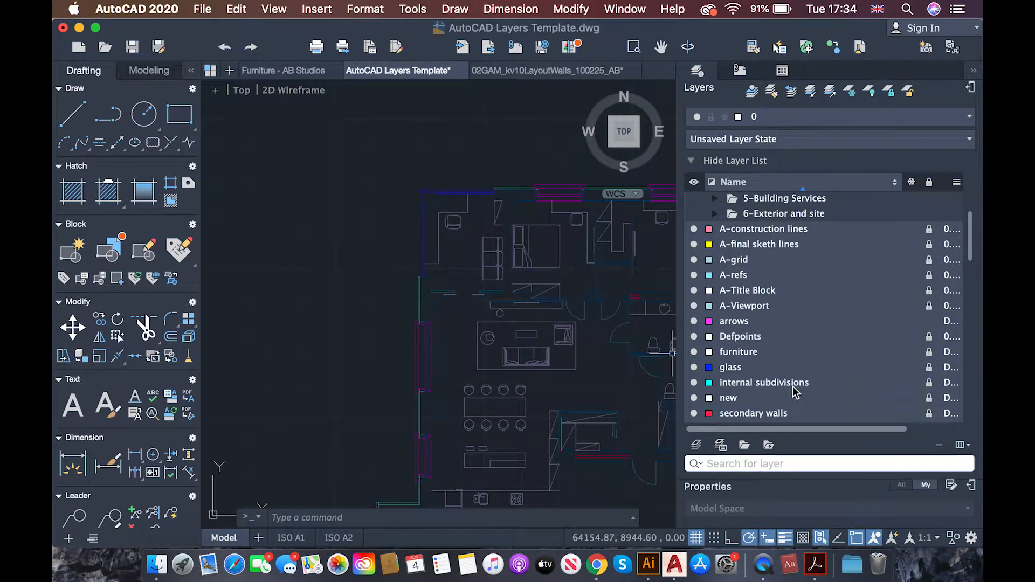
pyautogui.click(939, 445)
pyautogui.scroll(-8, 411, 358)
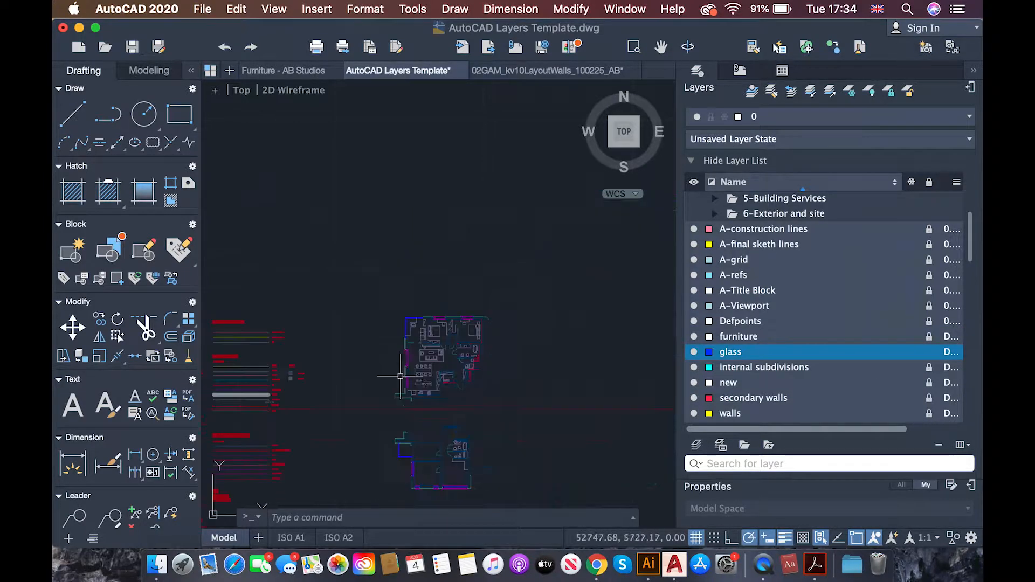
# Pick a Building Elements legend line with MATCHPROP, then select a door to check its layer.
pyautogui.write('ma')
pyautogui.press('Return')
pyautogui.scroll(10, 348, 302)
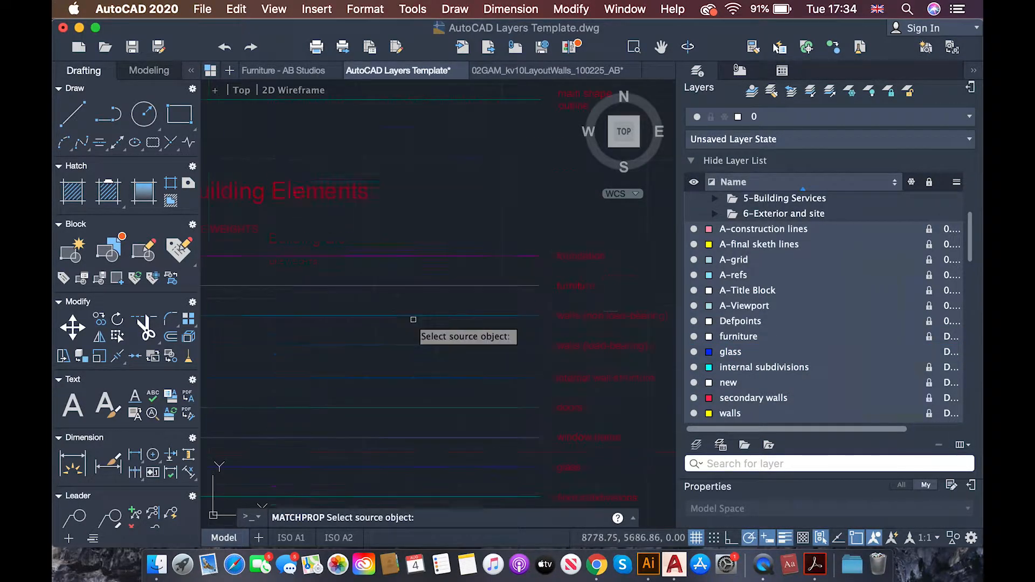
pyautogui.click(389, 323)
pyautogui.scroll(-10, 372, 333)
pyautogui.press('Escape')
pyautogui.scroll(6, 565, 317)
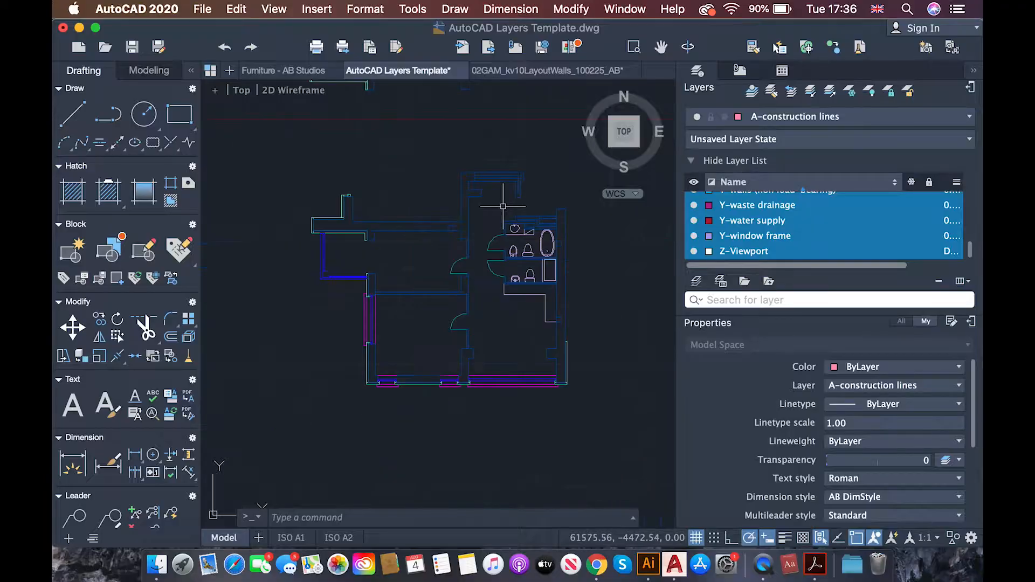
pyautogui.scroll(6, 474, 296)
pyautogui.click(440, 318)
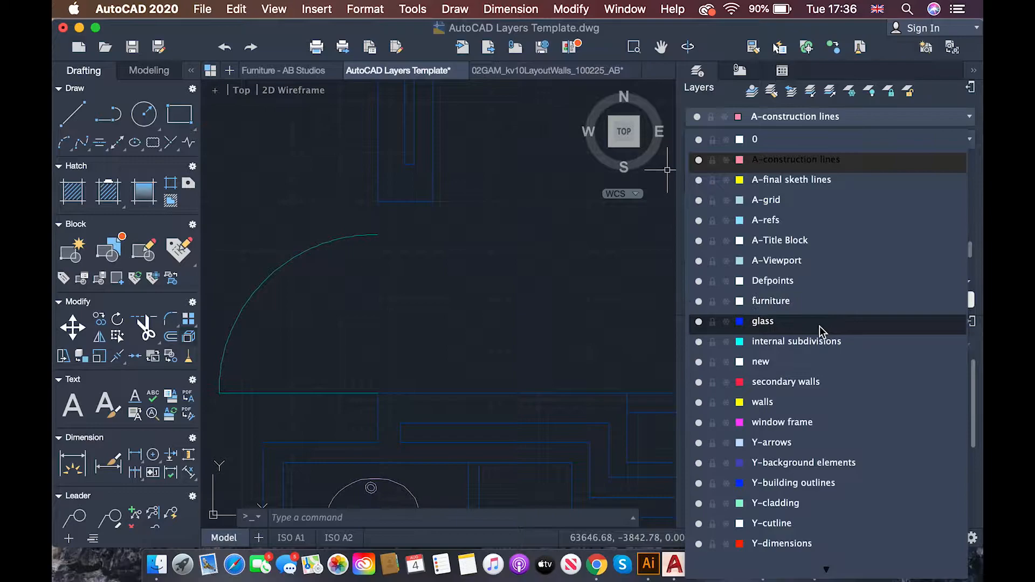
# Make Y-walls (non load-bearing) current and draw an 878.65 wall polyline beside the door swing.
pyautogui.scroll(-5, 820, 326)
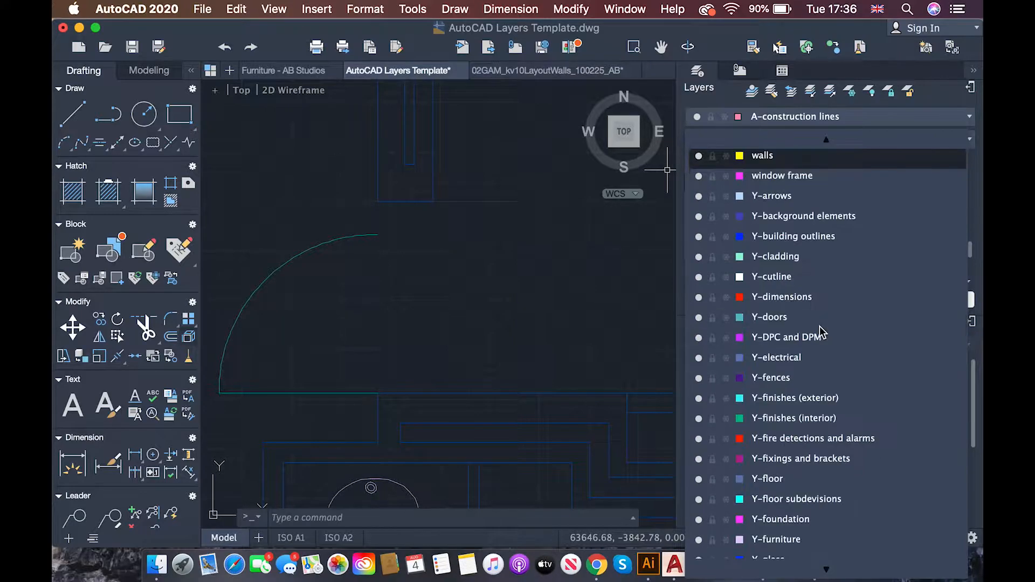
pyautogui.scroll(-15, 819, 339)
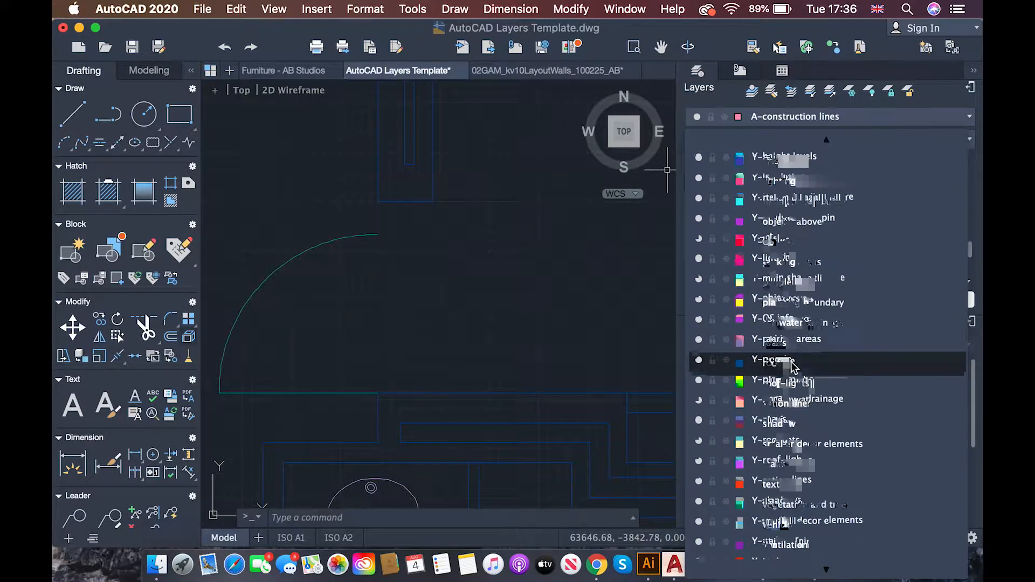
pyautogui.click(809, 480)
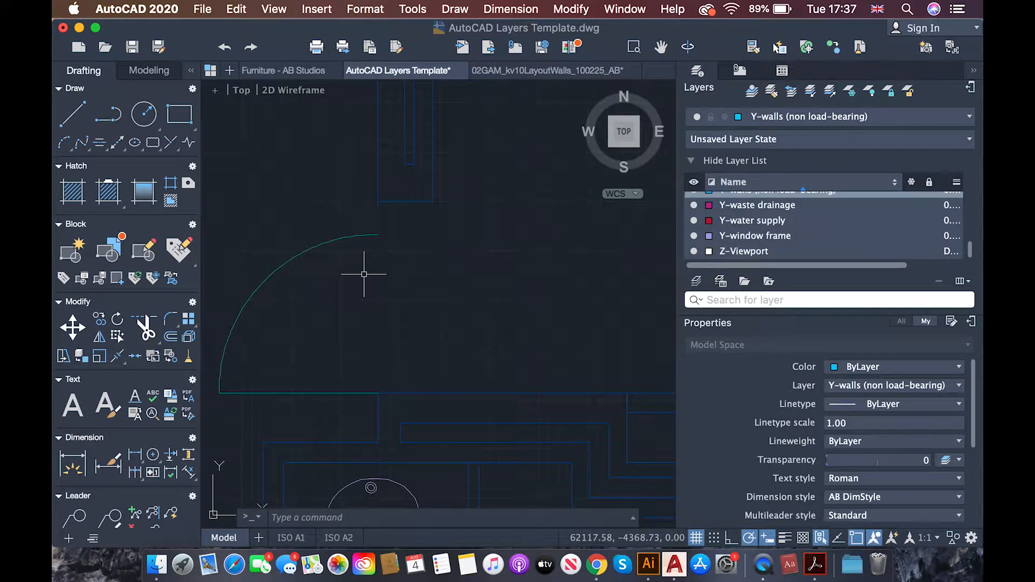
pyautogui.write('pline')
pyautogui.press('Return')
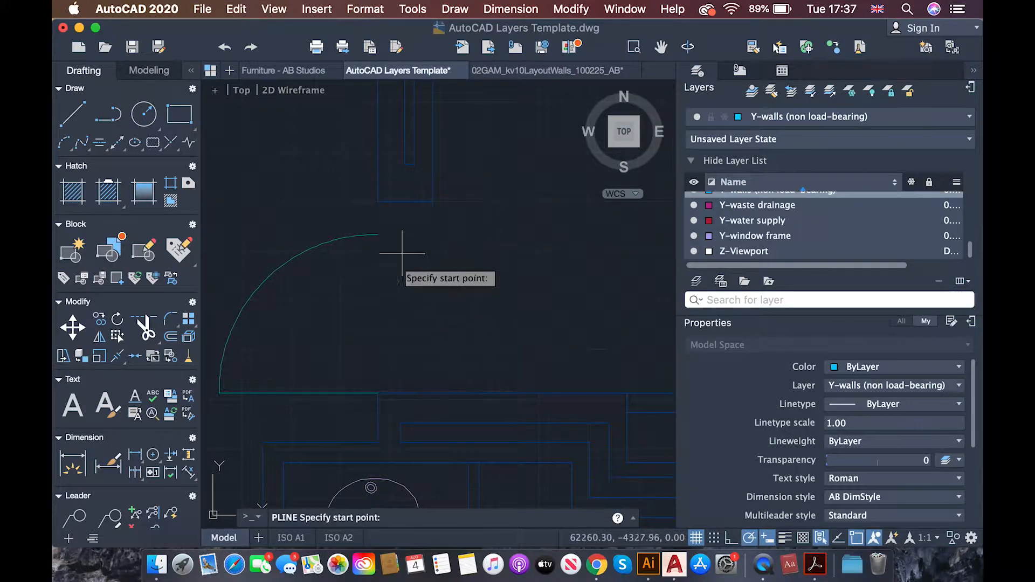
pyautogui.click(378, 235)
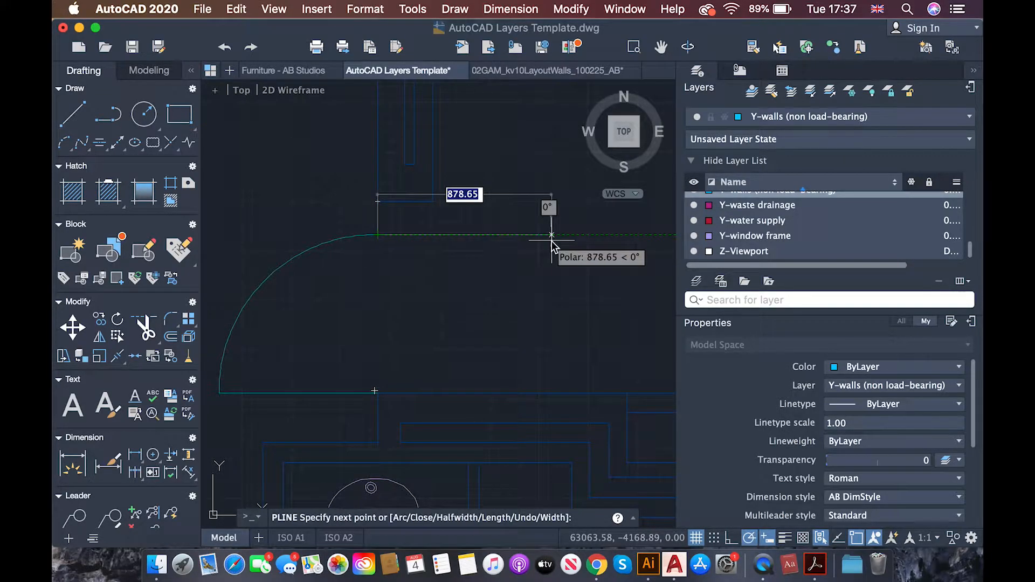
pyautogui.click(397, 202)
pyautogui.press('Return')
pyautogui.scroll(-10, 499, 314)
pyautogui.scroll(6, 463, 346)
pyautogui.click(327, 457)
pyautogui.scroll(-3, 400, 386)
pyautogui.press('Escape')
# Copy the source object's properties onto the window-selected bathroom fixtures with MATCHPROP.
pyautogui.write('ma')
pyautogui.press('Return')
pyautogui.scroll(-5, 397, 383)
pyautogui.scroll(4, 454, 284)
pyautogui.click(444, 263)
pyautogui.scroll(-4, 443, 264)
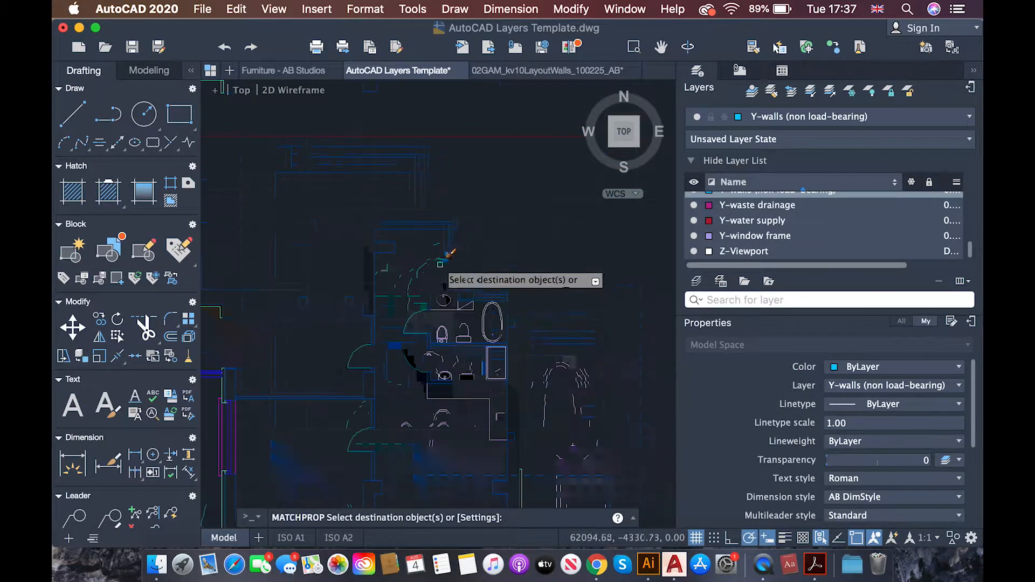
pyautogui.scroll(5, 378, 401)
pyautogui.click(261, 305)
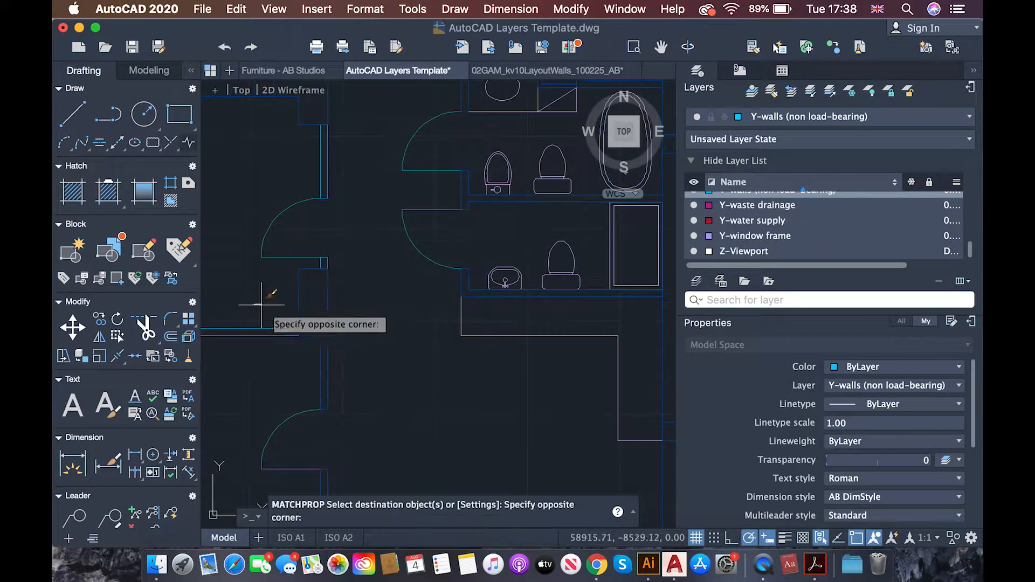
pyautogui.click(301, 366)
pyautogui.scroll(-3, 430, 365)
pyautogui.scroll(2, 541, 259)
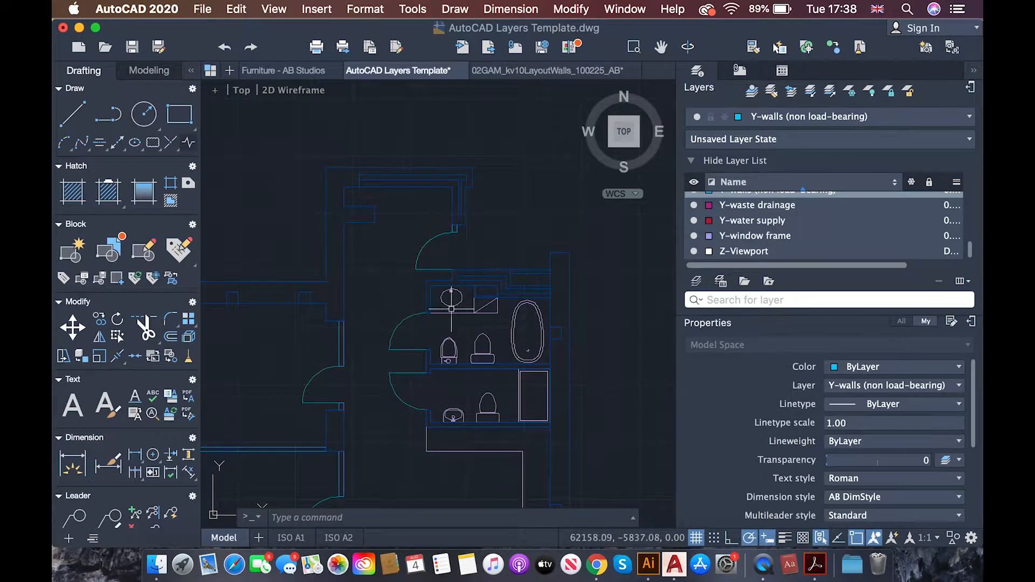
pyautogui.press('Return')
pyautogui.scroll(4, 451, 309)
# Draw a new wall line from the bathroom straight down and across to its end point.
pyautogui.scroll(-2, 415, 390)
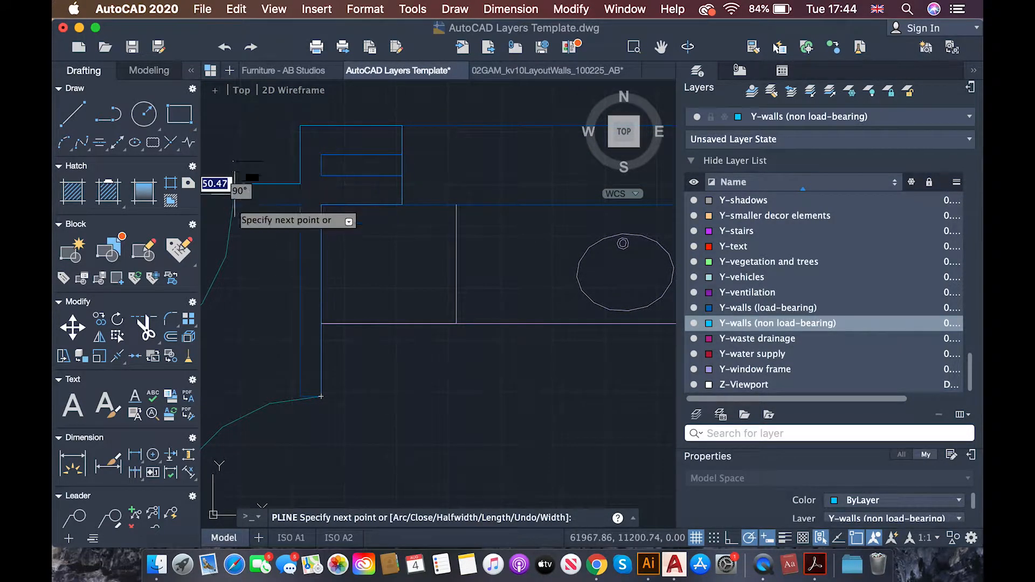
pyautogui.click(300, 205)
pyautogui.click(300, 396)
pyautogui.click(321, 396)
pyautogui.press('Escape')
pyautogui.scroll(2, 354, 378)
pyautogui.scroll(-5, 354, 378)
pyautogui.scroll(4, 345, 302)
pyautogui.scroll(-6, 459, 302)
pyautogui.press('Return')
pyautogui.scroll(4, 426, 253)
pyautogui.scroll(5, 434, 256)
pyautogui.press('Escape')
pyautogui.scroll(-5, 507, 332)
# Grip-stretch the wall polylines so they meet at the corner.
pyautogui.click(479, 305)
pyautogui.scroll(4, 474, 305)
pyautogui.click(453, 301)
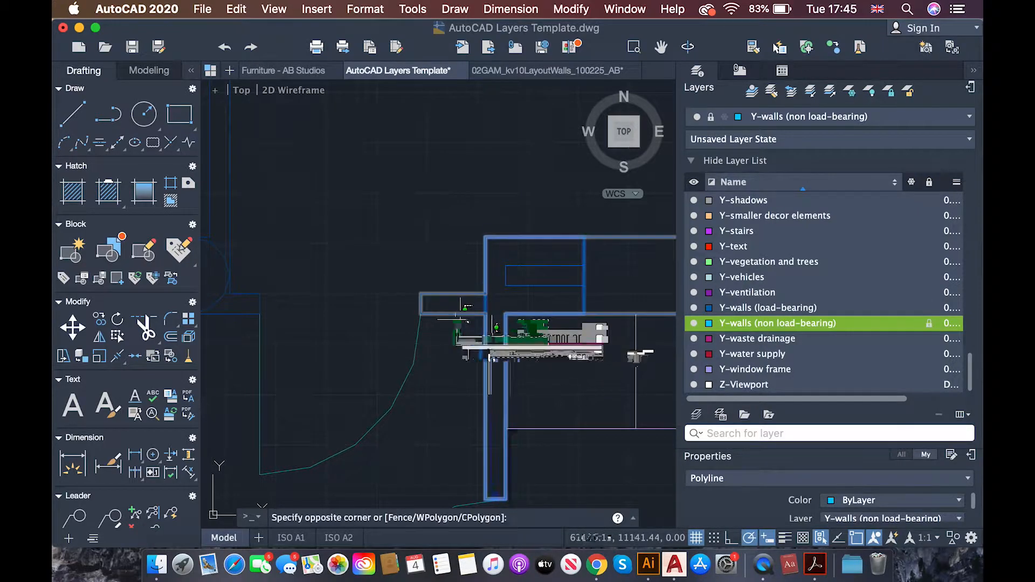
pyautogui.click(506, 312)
pyautogui.click(485, 327)
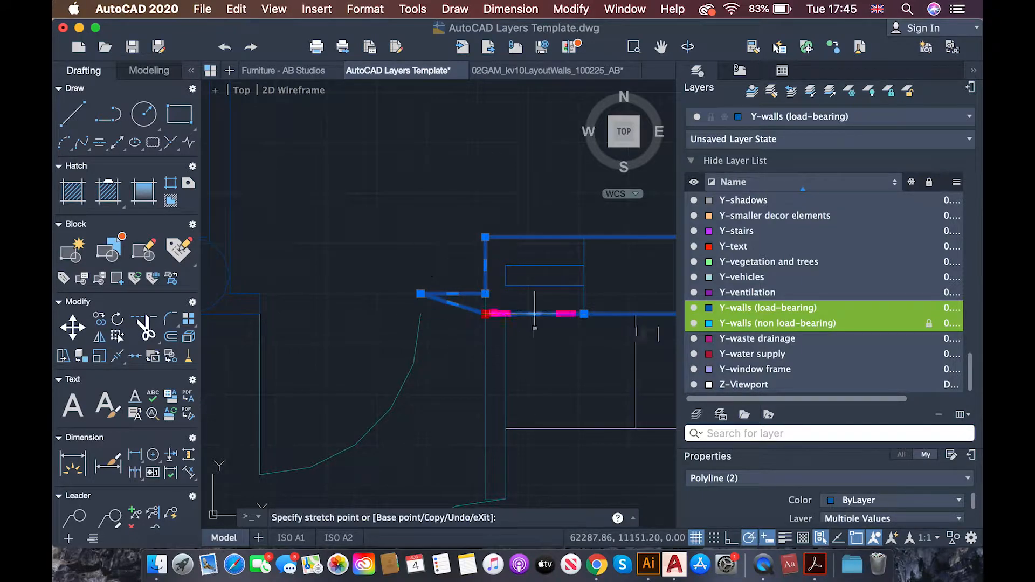
pyautogui.doubleClick(484, 294)
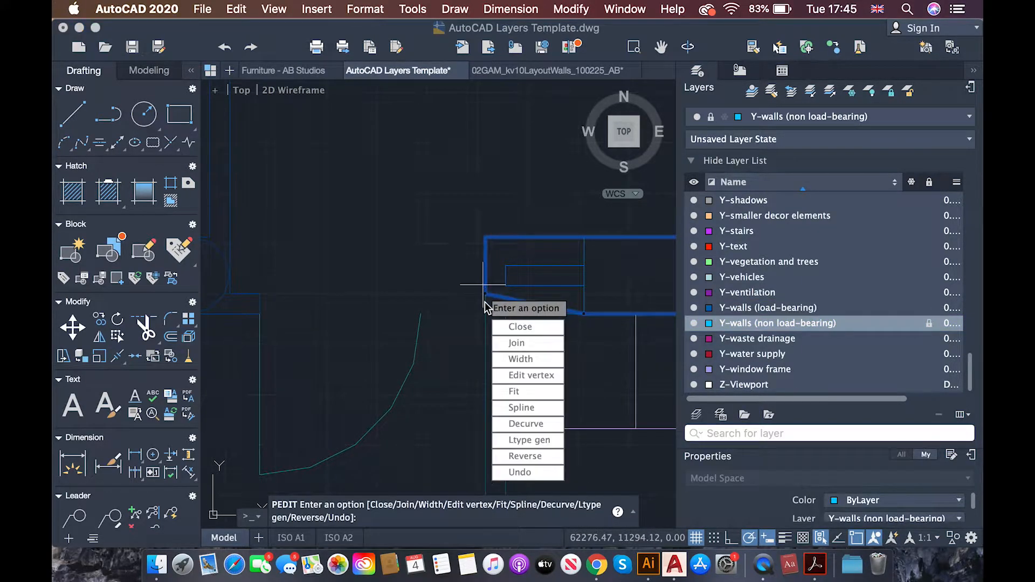
pyautogui.press('Escape')
pyautogui.click(488, 295)
pyautogui.click(485, 294)
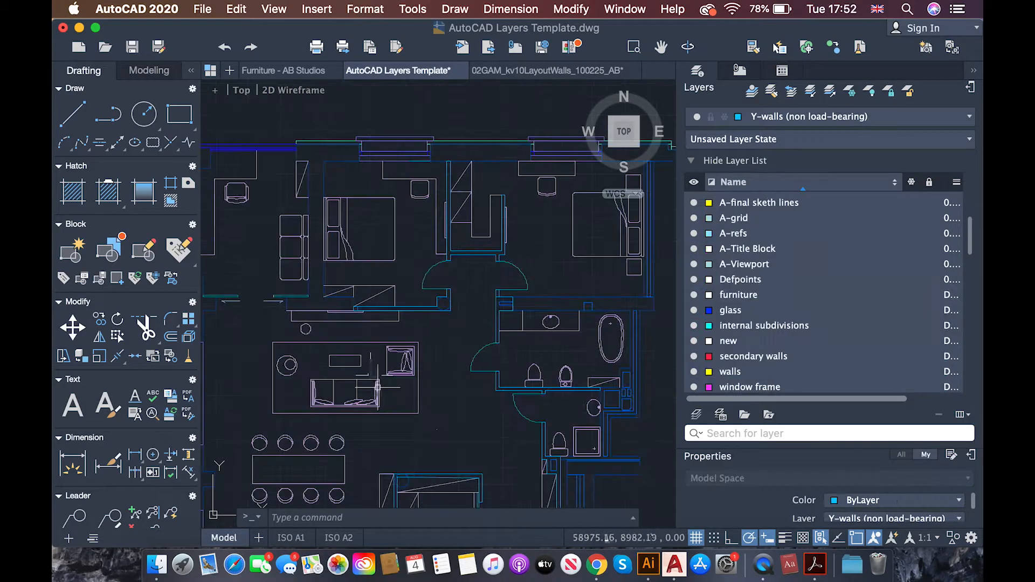
# Delete the kitchen island and stools.
pyautogui.scroll(-5, 378, 388)
pyautogui.moveTo(375, 406); pyautogui.dragTo(234, 373)
pyautogui.press('Delete')
# Find the cooker hob in the Furniture - AB Studios library drawing.
pyautogui.scroll(-4, 324, 387)
pyautogui.scroll(6, 270, 450)
pyautogui.scroll(4, 534, 374)
pyautogui.scroll(-4, 534, 374)
pyautogui.scroll(2, 532, 378)
pyautogui.scroll(2, 528, 380)
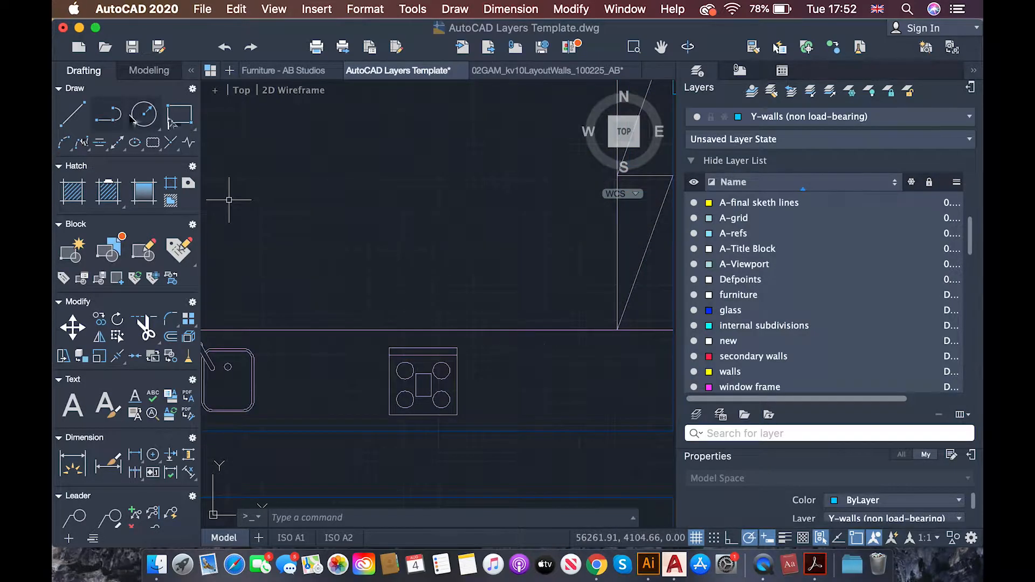
pyautogui.click(284, 71)
pyautogui.scroll(5, 403, 281)
pyautogui.scroll(-3, 403, 281)
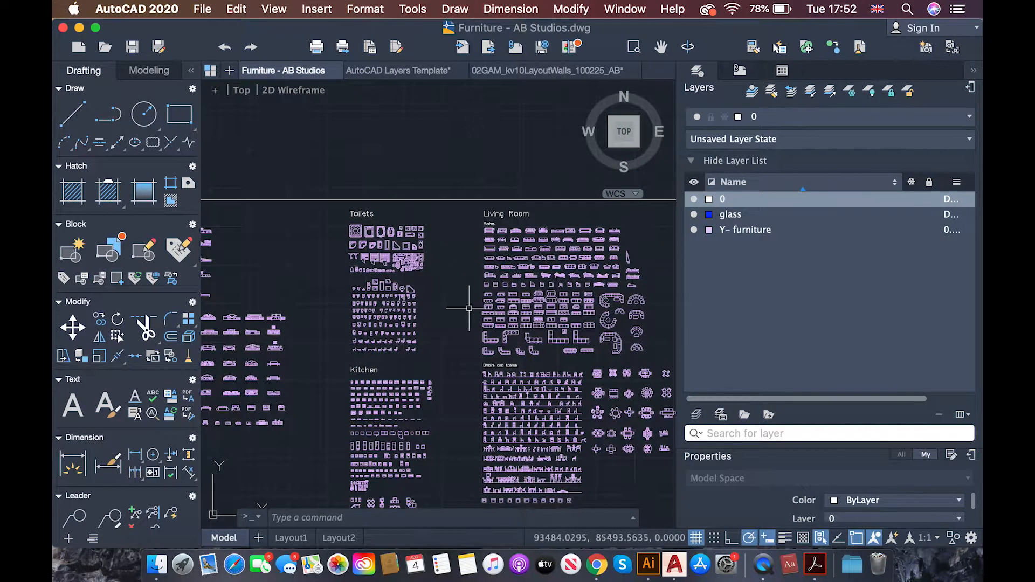
pyautogui.scroll(4, 395, 429)
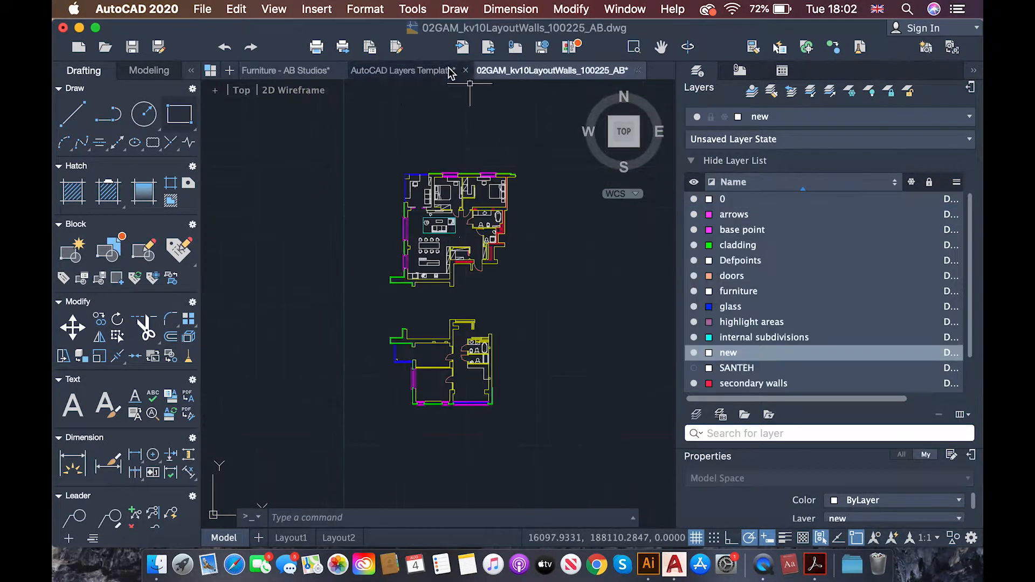
# Paste the hob into the Layers Template plan and rotate it 180°.
pyautogui.click(402, 70)
pyautogui.press('super+v')
pyautogui.click(346, 253)
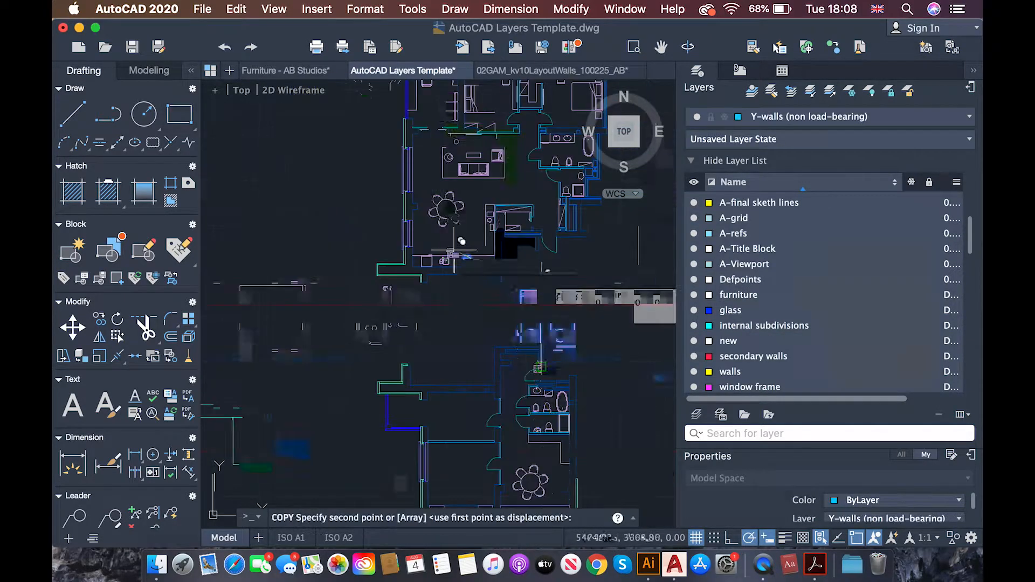
pyautogui.click(421, 421)
# Move the hob and its outline onto the kitchen counter.
pyautogui.moveTo(534, 488); pyautogui.dragTo(474, 442)
pyautogui.write('m')
pyautogui.click(579, 306)
pyautogui.scroll(5, 567, 291)
pyautogui.click(548, 303)
pyautogui.write('m')
pyautogui.scroll(-6, 592, 247)
pyautogui.scroll(-3, 443, 358)
# Select the living-room sofa pieces in the furniture library drawing.
pyautogui.click(546, 73)
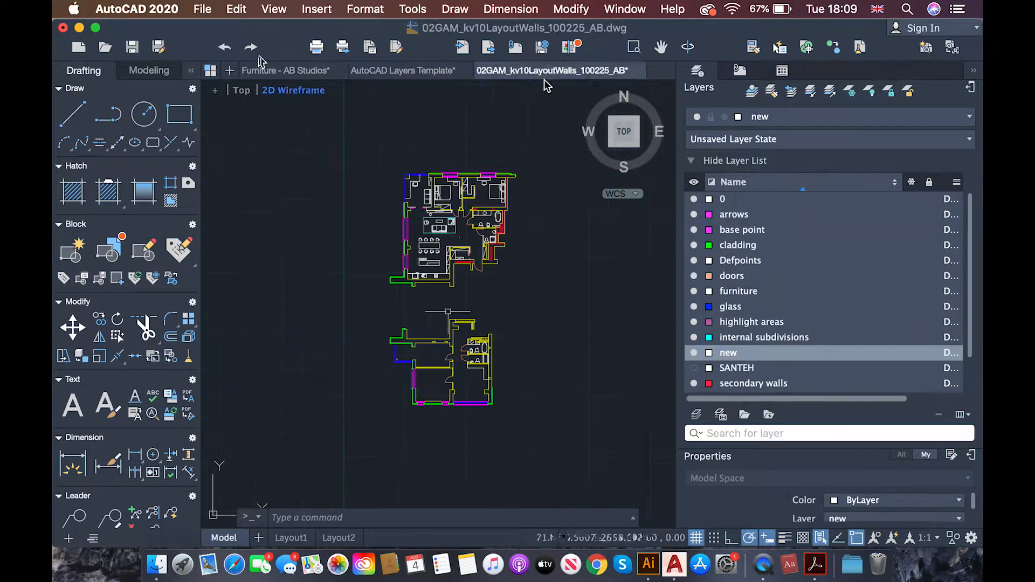
pyautogui.click(286, 71)
pyautogui.scroll(3, 555, 390)
pyautogui.moveTo(599, 432); pyautogui.dragTo(464, 329, button='middle')
pyautogui.moveTo(577, 416); pyautogui.dragTo(430, 345)
pyautogui.click(425, 72)
# Rotate the sofa into place in the living room.
pyautogui.write('ro')
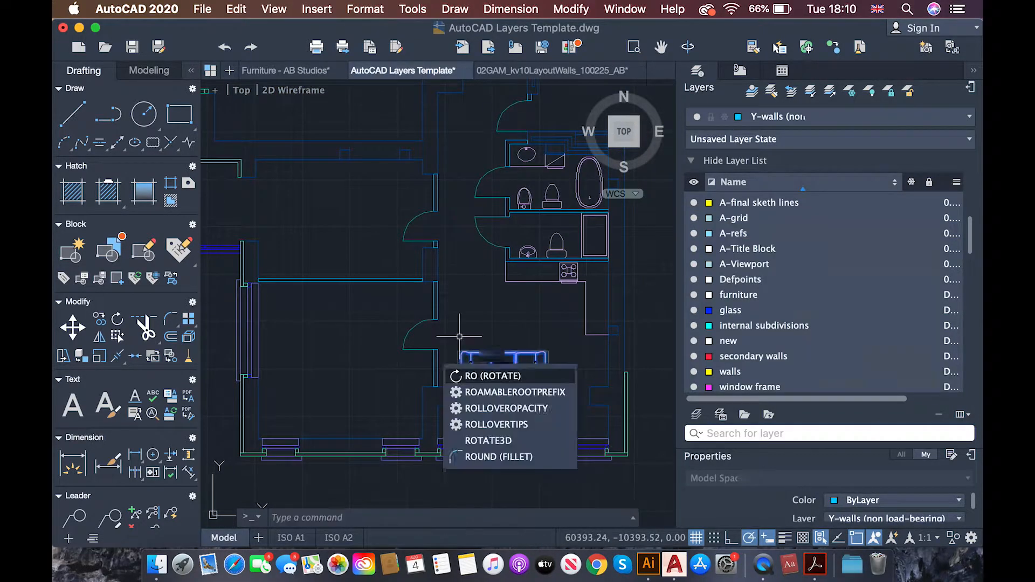
pyautogui.click(470, 368)
pyautogui.scroll(5, 449, 349)
pyautogui.click(364, 285)
pyautogui.write('m')
pyautogui.press('Return')
# Mirror the door swing downward and stretch the adjoining wall end.
pyautogui.click(391, 238)
pyautogui.write('mi')
pyautogui.press('Return')
pyautogui.click(334, 238)
pyautogui.click(412, 238)
pyautogui.write('y')
pyautogui.press('Return')
pyautogui.click(401, 224)
pyautogui.click(416, 268)
pyautogui.press('Escape')
# Close the 02GAM drawing without saving changes.
pyautogui.scroll(-8, 539, 270)
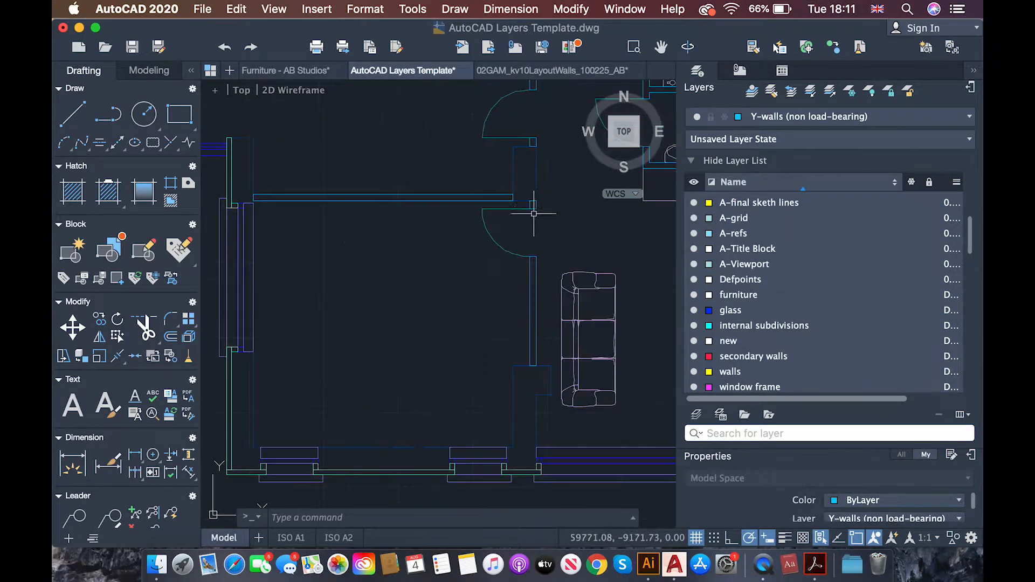
pyautogui.scroll(5, 560, 329)
pyautogui.click(552, 71)
pyautogui.click(638, 71)
pyautogui.click(462, 237)
# Copy the armchair from the furniture library, paste it into the plan and rotate it.
pyautogui.click(285, 71)
pyautogui.click(402, 308)
pyautogui.click(329, 224)
pyautogui.press('super+c')
pyautogui.click(400, 71)
pyautogui.press('super+v')
pyautogui.click(471, 365)
pyautogui.click(414, 274)
pyautogui.scroll(-4, 431, 302)
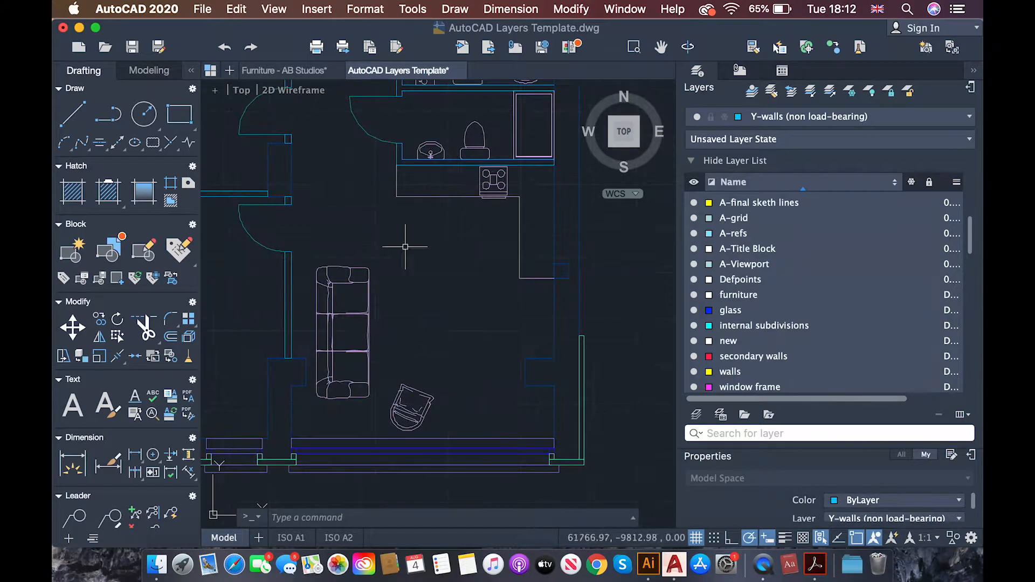
# Bring in the dining set pieces and move the sofa and table group left.
pyautogui.click(285, 71)
pyautogui.scroll(-4, 363, 370)
pyautogui.click(393, 226)
pyautogui.press('super+c')
pyautogui.click(400, 71)
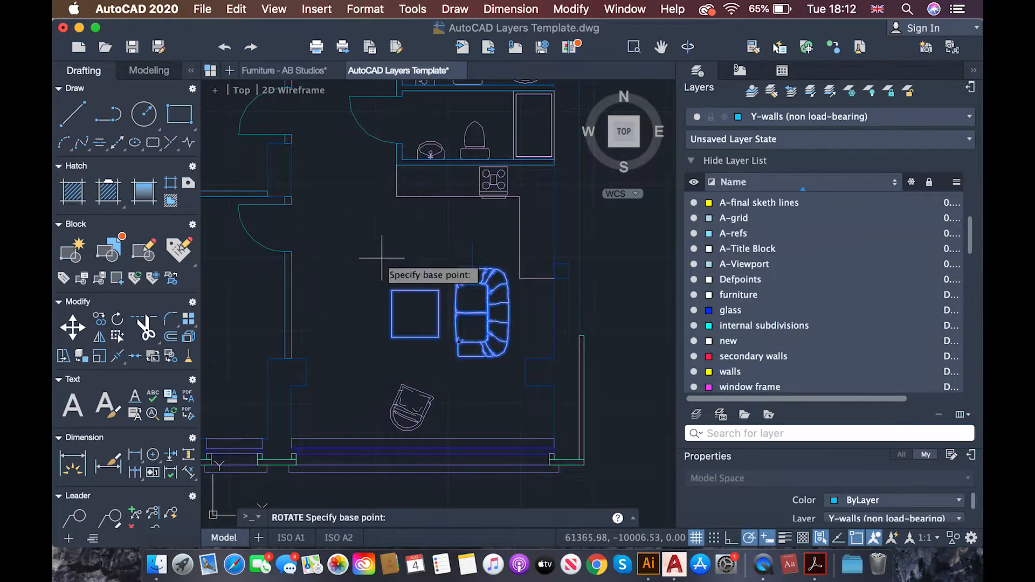
pyautogui.click(326, 346)
pyautogui.click(406, 335)
pyautogui.click(352, 306)
# Copy another furniture piece from the library into the floor-plan template.
pyautogui.click(286, 70)
pyautogui.click(291, 243)
pyautogui.press('super+c')
pyautogui.click(401, 70)
pyautogui.press('super+v')
# Copy the two-seat sofa from the library and place it in the living room.
pyautogui.click(414, 293)
pyautogui.click(285, 70)
pyautogui.scroll(-3, 485, 297)
pyautogui.scroll(3, 502, 426)
pyautogui.click(507, 432)
pyautogui.scroll(4, 475, 409)
pyautogui.click(501, 319)
pyautogui.press('super+c')
pyautogui.click(401, 70)
pyautogui.press('super+v')
pyautogui.click(459, 342)
pyautogui.click(335, 336)
# Shift the armchair further left and stretch the kitchen counter end upward.
pyautogui.click(411, 403)
pyautogui.click(411, 396)
pyautogui.click(377, 392)
pyautogui.click(536, 266)
pyautogui.click(537, 266)
pyautogui.click(538, 234)
# Copy the round table with chairs from the library and place it in the plan.
pyautogui.click(285, 71)
pyautogui.scroll(4, 291, 124)
pyautogui.click(324, 432)
pyautogui.click(270, 308)
pyautogui.press('super+c')
pyautogui.click(399, 70)
pyautogui.press('super+v')
pyautogui.scroll(5, 557, 394)
pyautogui.click(421, 378)
# Move the chairs up against the table and delete the chairs' front lines.
pyautogui.click(421, 353)
pyautogui.click(420, 336)
pyautogui.scroll(8, 393, 295)
pyautogui.click(268, 246)
pyautogui.press('Escape')
pyautogui.scroll(-5, 237, 263)
pyautogui.scroll(5, 378, 289)
pyautogui.click(400, 229)
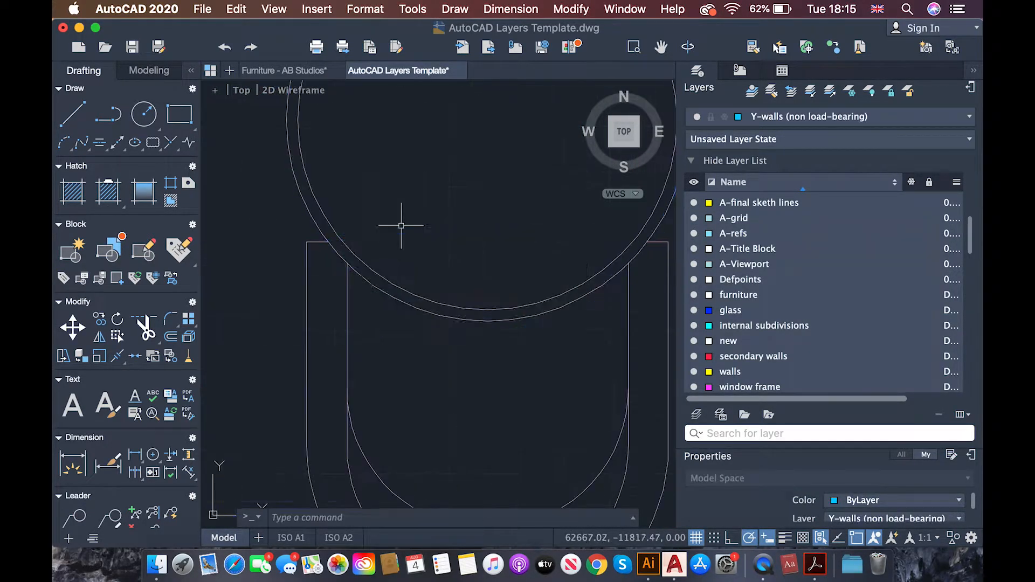
pyautogui.press('Delete')
pyautogui.click(323, 259)
# Trim the chair backs at the table circle and move the table group lower right.
pyautogui.write('tr')
pyautogui.scroll(4, 294, 299)
pyautogui.scroll(-10, 425, 302)
pyautogui.click(425, 264)
pyautogui.write('m')
pyautogui.press('Return')
pyautogui.click(409, 324)
pyautogui.click(425, 360)
pyautogui.scroll(-1, 426, 360)
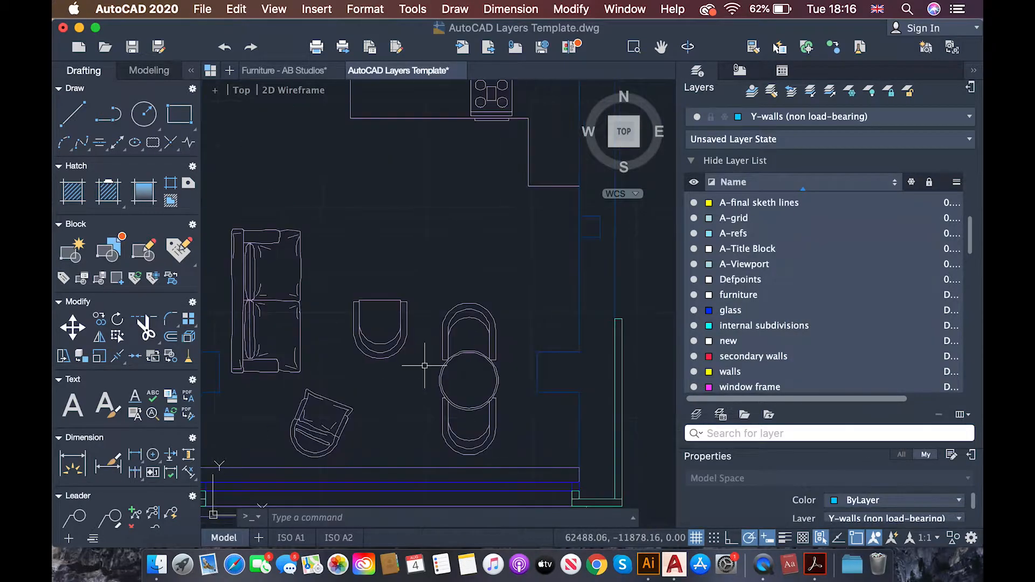
# Move and rotate the armchair into its final position.
pyautogui.click(380, 330)
pyautogui.click(397, 406)
pyautogui.write('ro')
pyautogui.press('Return')
pyautogui.click(180, 114)
pyautogui.click(540, 360)
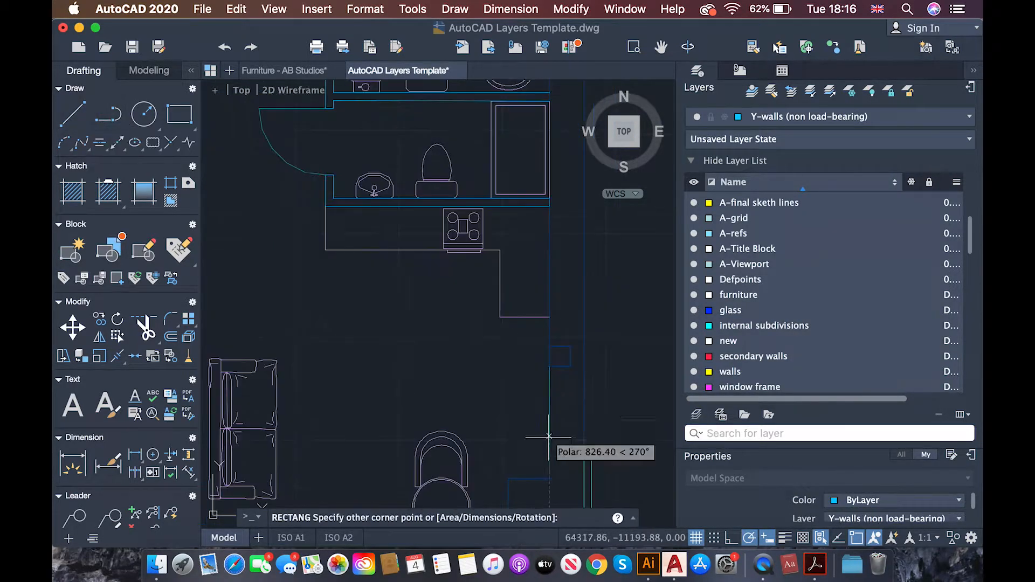
pyautogui.scroll(-4, 570, 408)
# Make Y- furniture the current layer and draw a thin rectangle against the wall.
pyautogui.click(831, 117)
pyautogui.scroll(10, 787, 194)
pyautogui.click(782, 406)
pyautogui.click(180, 115)
pyautogui.click(549, 366)
pyautogui.click(540, 443)
pyautogui.scroll(5, 545, 410)
pyautogui.click(508, 237)
pyautogui.scroll(-10, 508, 259)
# Draw the rug rectangle under the sofa and trim it at the sofa and armchair.
pyautogui.click(180, 115)
pyautogui.click(317, 232)
pyautogui.click(364, 319)
pyautogui.scroll(8, 368, 237)
pyautogui.write('tr')
pyautogui.press('Return')
pyautogui.click(302, 440)
pyautogui.scroll(8, 411, 346)
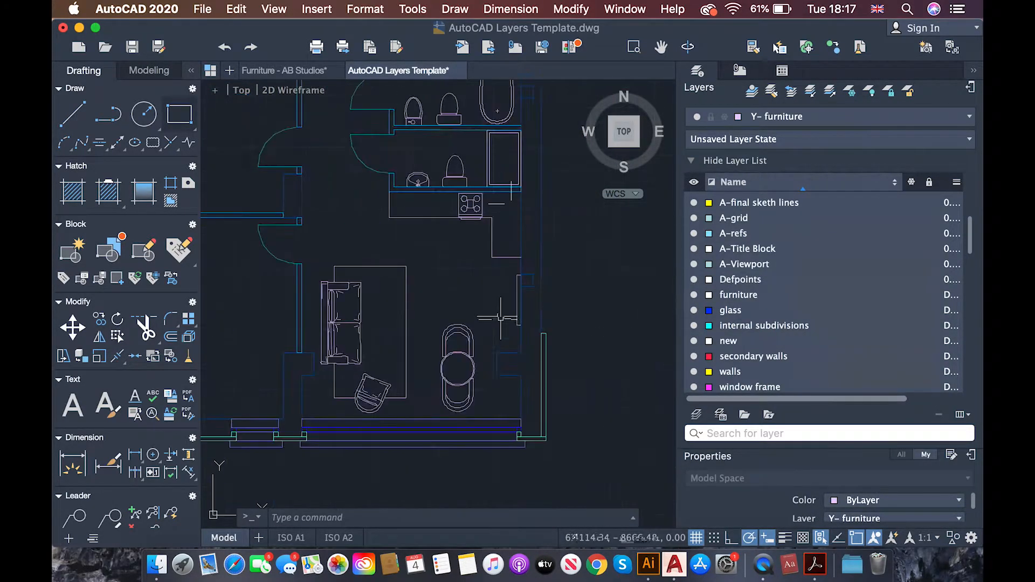
pyautogui.scroll(5, 355, 280)
# Copy in the fridge and sink block and move the fridge into the kitchen.
pyautogui.click(354, 281)
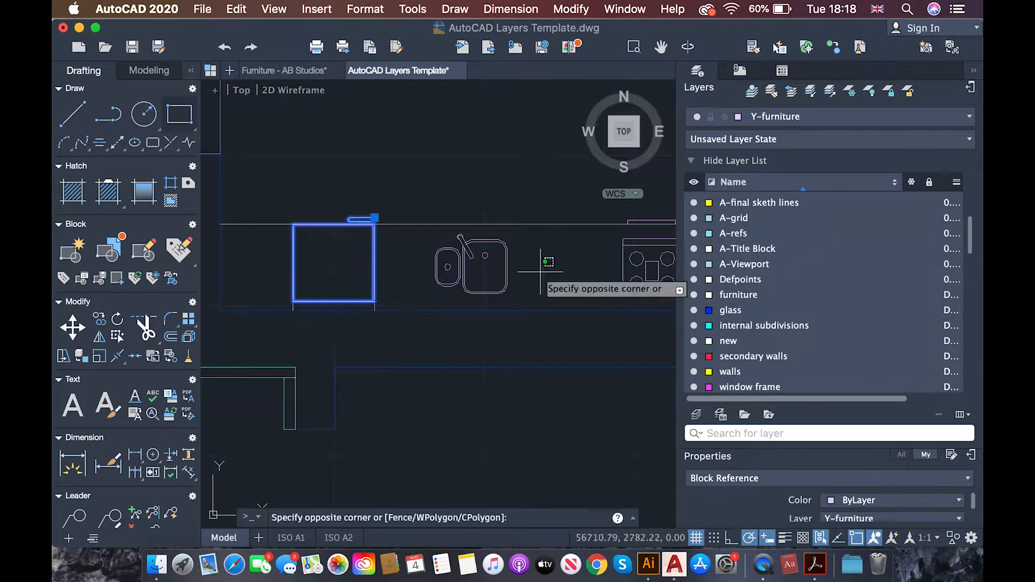
pyautogui.press('super+c')
pyautogui.press('super+v')
pyautogui.write('m')
pyautogui.press('Return')
pyautogui.click(351, 233)
pyautogui.scroll(8, 351, 234)
# Rotate the fridge to its correct orientation.
pyautogui.write('ro')
pyautogui.press('Return')
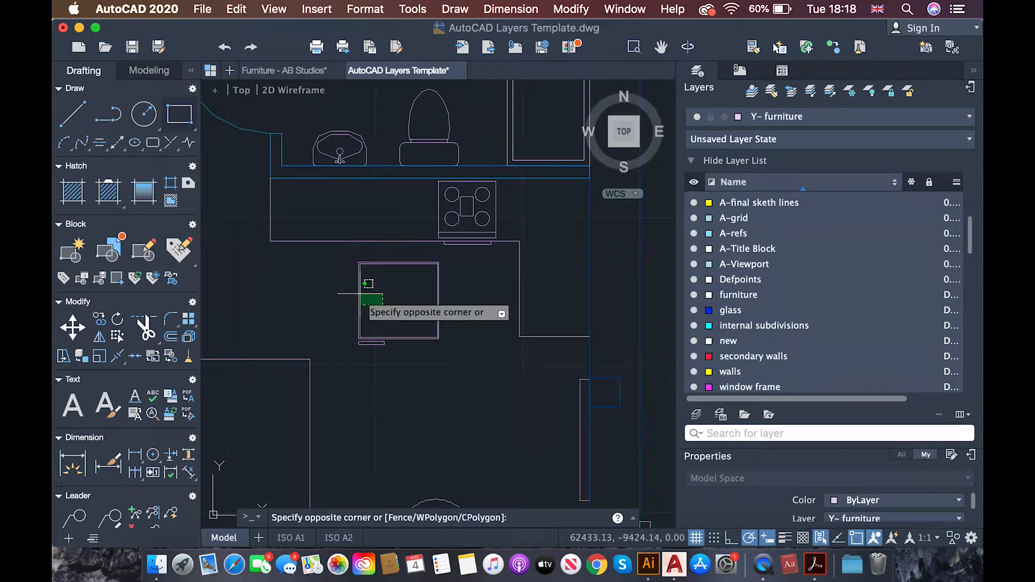
pyautogui.scroll(-4, 315, 181)
pyautogui.scroll(8, 316, 181)
pyautogui.scroll(-8, 318, 180)
pyautogui.scroll(4, 523, 272)
pyautogui.click(564, 249)
pyautogui.write('ro')
pyautogui.press('Return')
pyautogui.click(564, 248)
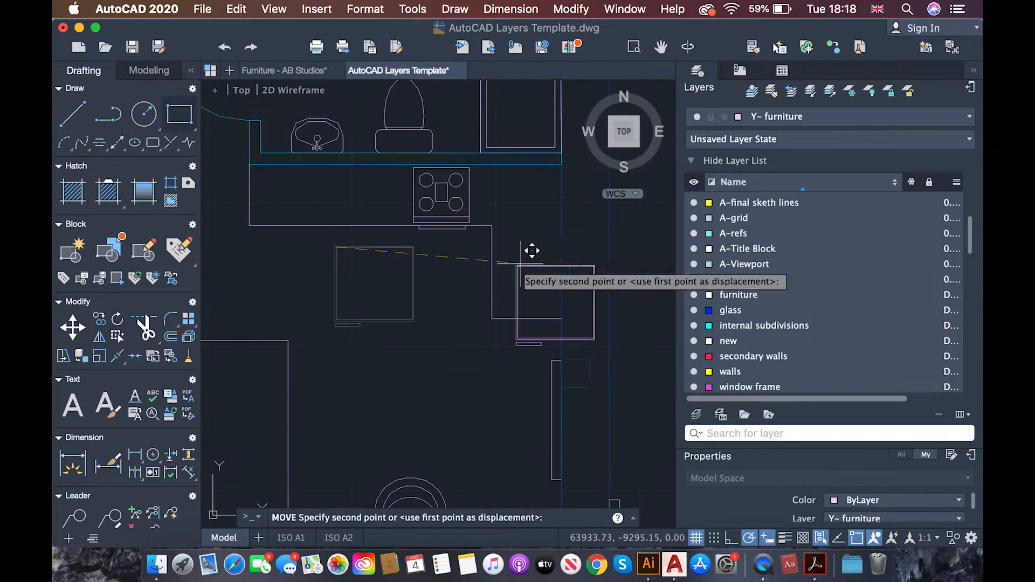
# Stretch the counter line to fit and slide the fridge into place.
pyautogui.click(581, 252)
pyautogui.scroll(6, 500, 342)
pyautogui.click(432, 238)
pyautogui.scroll(-8, 432, 238)
pyautogui.write('m')
pyautogui.press('Return')
pyautogui.scroll(-5, 467, 217)
pyautogui.click(638, 367)
pyautogui.click(614, 339)
pyautogui.scroll(8, 555, 300)
pyautogui.click(550, 359)
# Extend the counter line and position the sink and kitchen blocks along the counter.
pyautogui.write('mov')
pyautogui.click(448, 219)
pyautogui.write('m')
pyautogui.press('Return')
pyautogui.click(459, 268)
pyautogui.click(435, 257)
pyautogui.write('m')
pyautogui.press('Return')
pyautogui.click(464, 280)
pyautogui.click(475, 294)
pyautogui.scroll(-5, 475, 294)
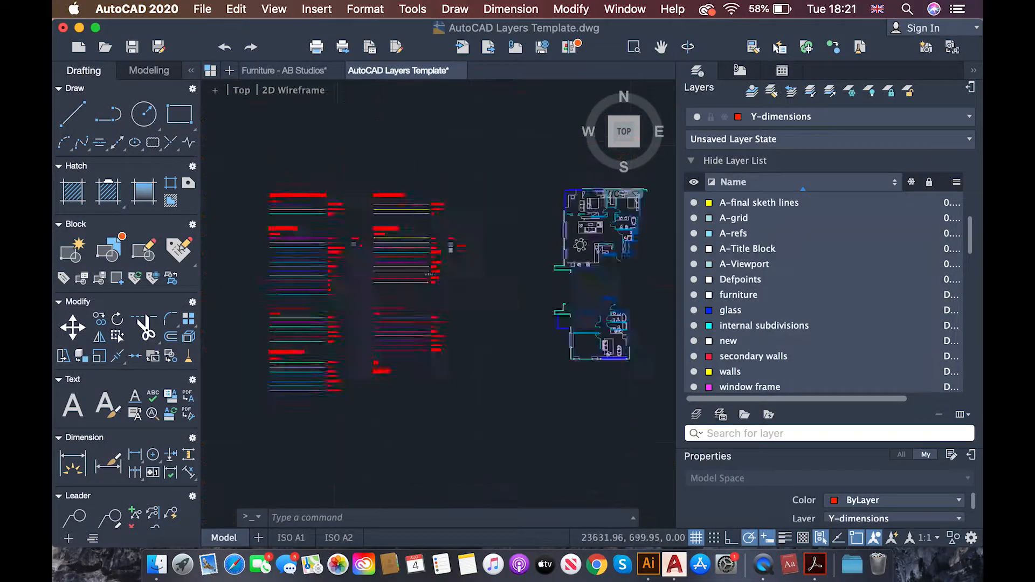
# Review the dimension style, then dimension the first bathroom wall at a 300 offset.
pyautogui.click(108, 462)
pyautogui.click(692, 396)
pyautogui.click(73, 463)
pyautogui.scroll(6, 482, 226)
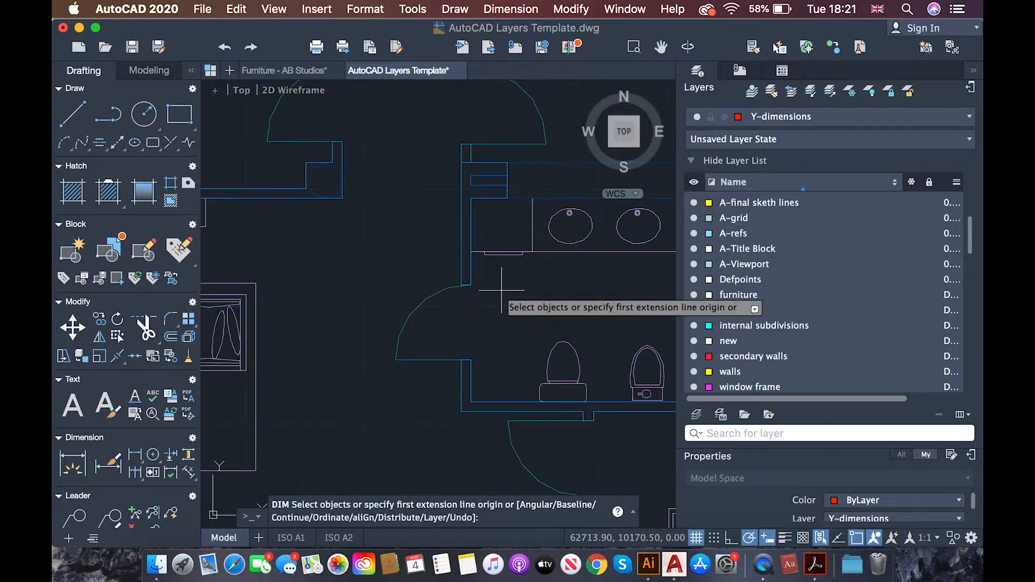
pyautogui.click(462, 145)
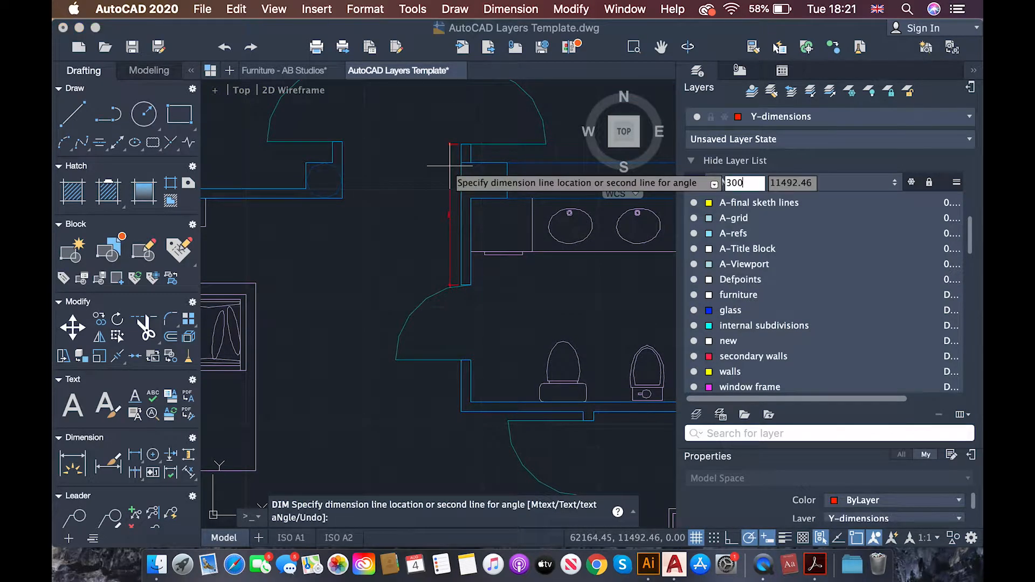
pyautogui.press('Return')
pyautogui.scroll(5, 480, 293)
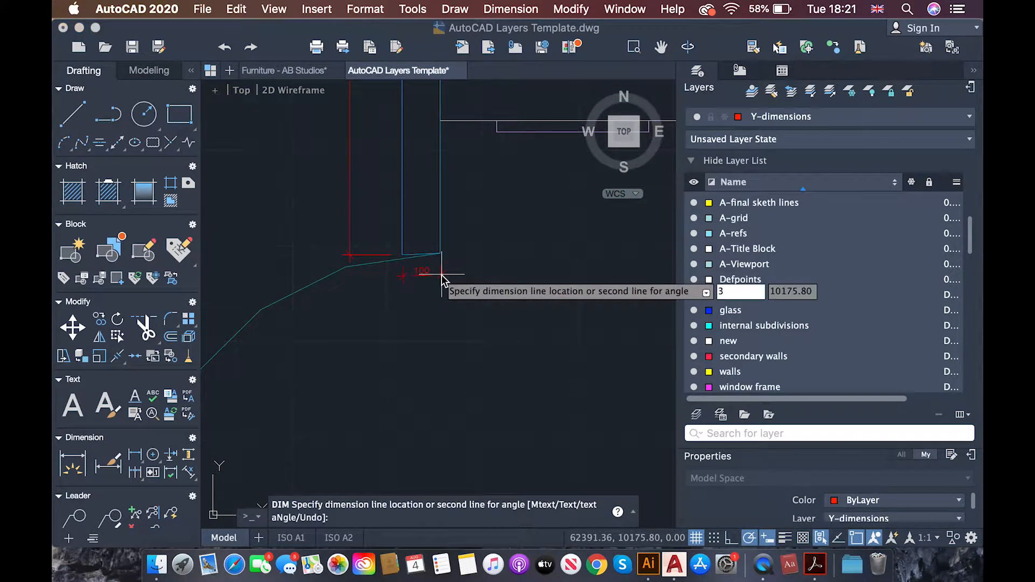
pyautogui.press('Return')
# Add the next bathroom dimension and the 450 dimension.
pyautogui.scroll(-5, 458, 367)
pyautogui.scroll(5, 462, 370)
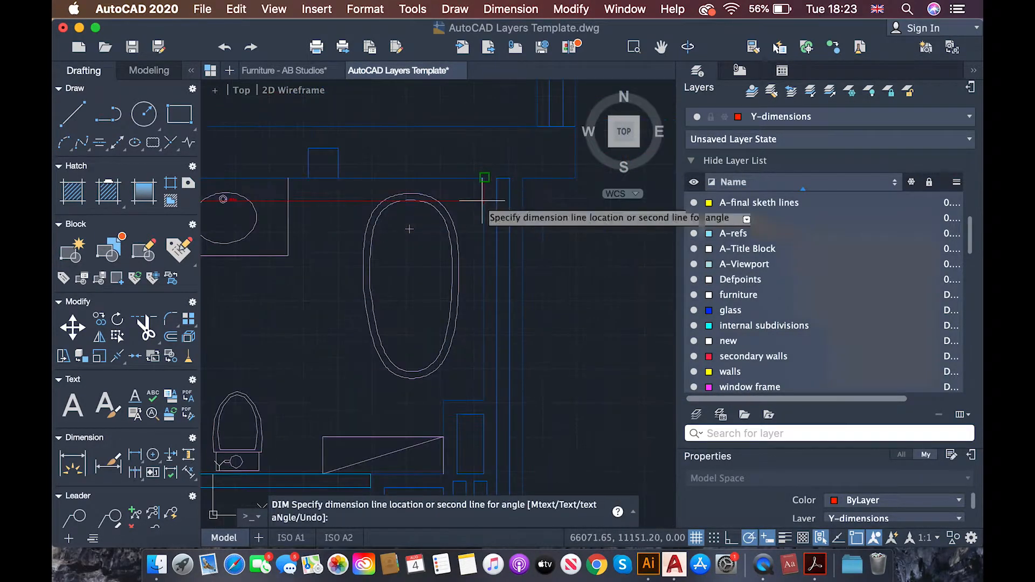
pyautogui.scroll(5, 462, 266)
pyautogui.click(373, 266)
pyautogui.click(475, 300)
pyautogui.click(372, 358)
pyautogui.click(372, 451)
pyautogui.scroll(-10, 476, 419)
pyautogui.scroll(10, 358, 377)
pyautogui.click(235, 326)
pyautogui.press('Escape')
# Dimension the wall width and the vertical wall segment.
pyautogui.click(72, 464)
pyautogui.click(241, 270)
pyautogui.click(294, 270)
pyautogui.click(270, 215)
pyautogui.scroll(-5, 237, 270)
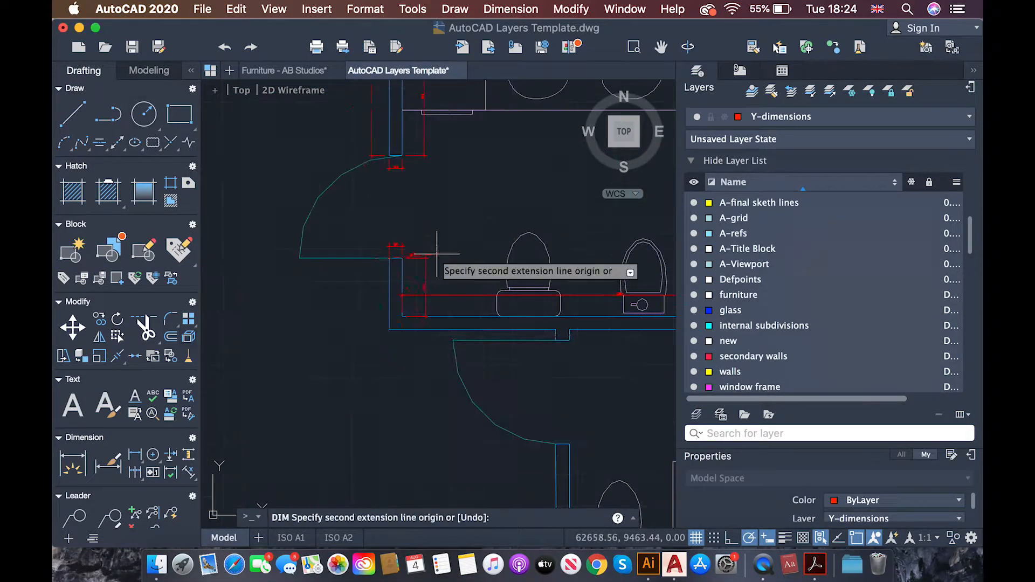
pyautogui.scroll(5, 359, 291)
pyautogui.click(391, 324)
pyautogui.click(390, 371)
pyautogui.click(330, 351)
pyautogui.scroll(3, 441, 381)
# Add another wall dimension and a horizontal dimension near the toilet.
pyautogui.click(447, 364)
pyautogui.scroll(-5, 447, 364)
pyautogui.click(490, 440)
pyautogui.scroll(5, 527, 254)
pyautogui.click(526, 254)
pyautogui.scroll(-5, 527, 336)
pyautogui.click(528, 335)
pyautogui.press('Escape')
pyautogui.scroll(-3, 501, 270)
# Place the 420 and 160 dimensions around the bathroom.
pyautogui.click(72, 464)
pyautogui.click(454, 145)
pyautogui.scroll(5, 483, 212)
pyautogui.click(483, 212)
pyautogui.press('F1')
pyautogui.click(67, 36)
pyautogui.click(421, 351)
pyautogui.click(547, 351)
pyautogui.click(476, 404)
pyautogui.click(278, 404)
pyautogui.click(341, 359)
# Add the 114 dimension, a long horizontal dimension and one from the upper-right corner.
pyautogui.click(312, 389)
pyautogui.click(365, 389)
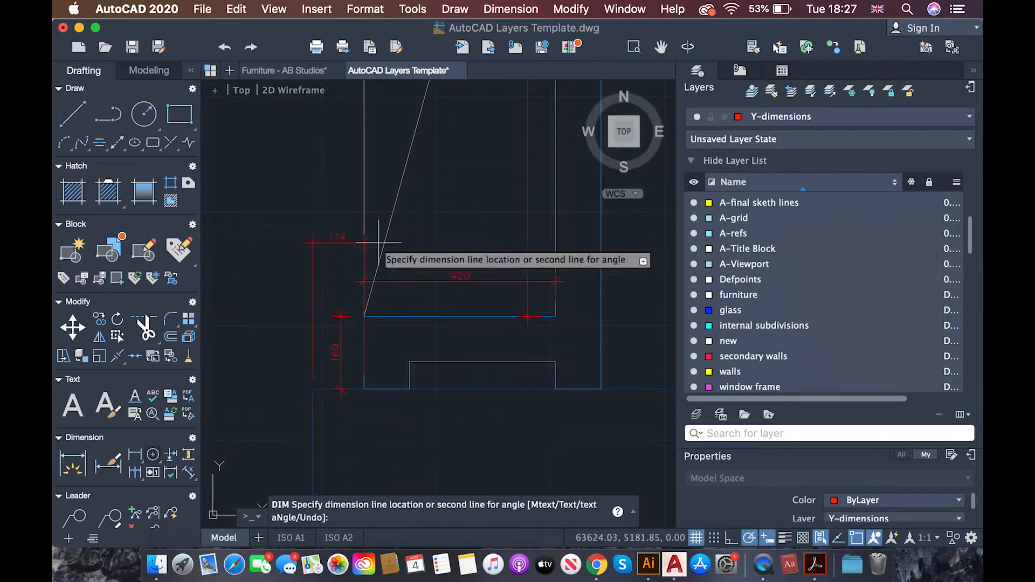
pyautogui.click(379, 243)
pyautogui.scroll(-5, 379, 243)
pyautogui.click(312, 321)
pyautogui.click(591, 322)
pyautogui.click(486, 279)
pyautogui.scroll(-3, 330, 199)
pyautogui.scroll(5, 531, 164)
pyautogui.click(530, 164)
pyautogui.click(531, 340)
pyautogui.scroll(-5, 509, 159)
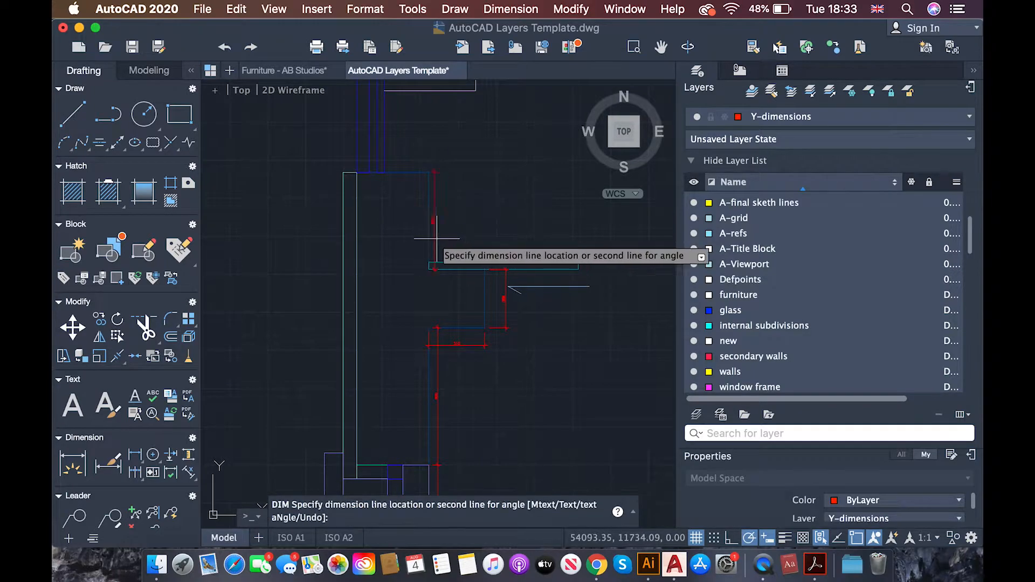
pyautogui.scroll(6, 475, 275)
pyautogui.scroll(-6, 468, 252)
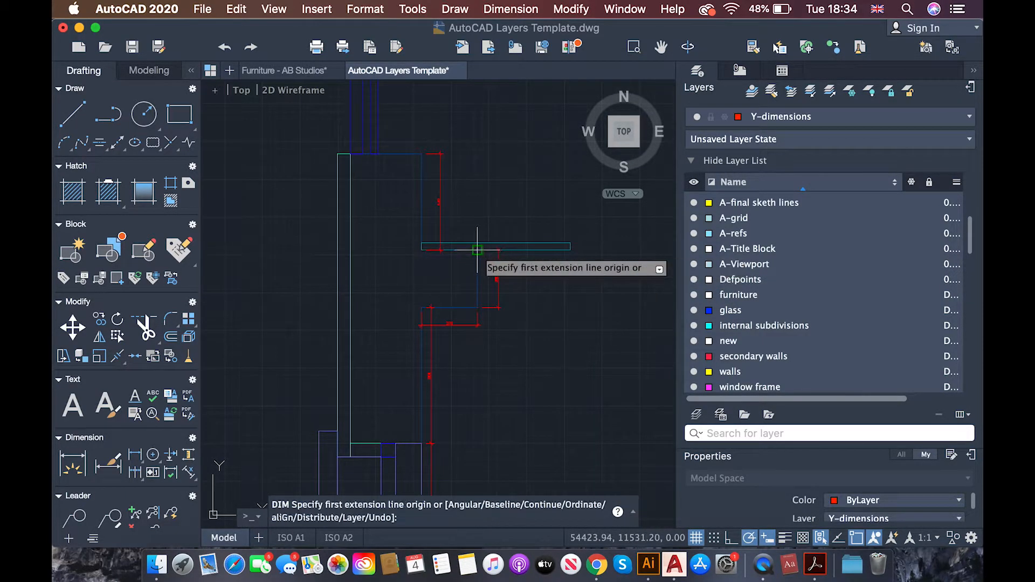
# Dimension the short wall segments above the bathroom and the next vertical wall.
pyautogui.click(477, 250)
pyautogui.click(421, 250)
pyautogui.click(422, 231)
pyautogui.scroll(5, 523, 339)
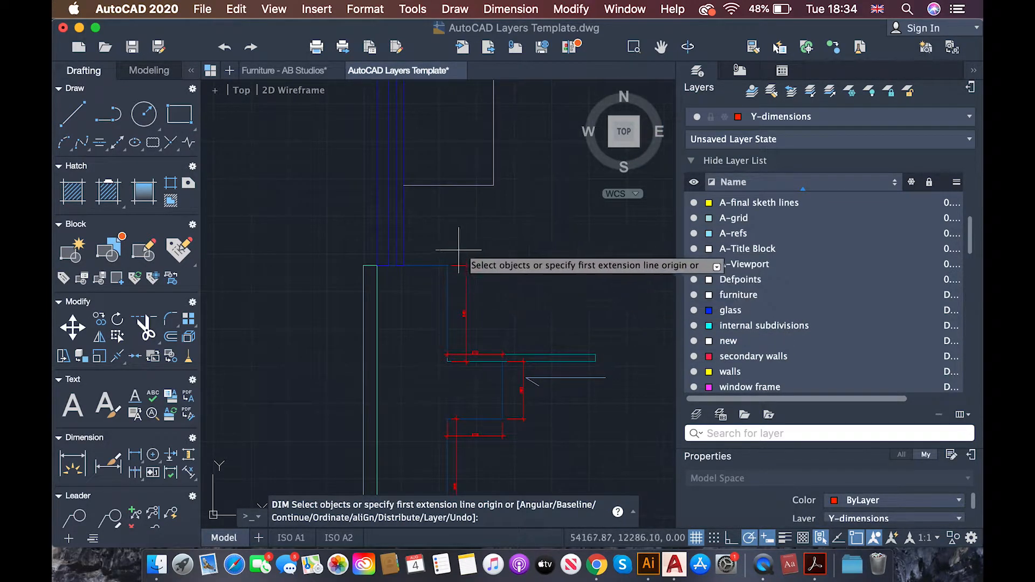
pyautogui.click(447, 265)
pyautogui.click(404, 264)
pyautogui.click(428, 246)
pyautogui.scroll(-5, 414, 243)
pyautogui.scroll(4, 403, 193)
pyautogui.moveTo(403, 191); pyautogui.dragTo(317, 319, button='middle')
pyautogui.click(310, 302)
# Add the corner, 290, 340 and long vertical dimensions, then switch to the ISO A2 layout.
pyautogui.click(317, 293)
pyautogui.scroll(5, 340, 198)
pyautogui.click(223, 189)
pyautogui.click(405, 190)
pyautogui.click(378, 225)
pyautogui.scroll(-5, 324, 238)
pyautogui.click(407, 202)
pyautogui.click(406, 211)
pyautogui.scroll(5, 497, 216)
pyautogui.click(391, 216)
pyautogui.click(467, 299)
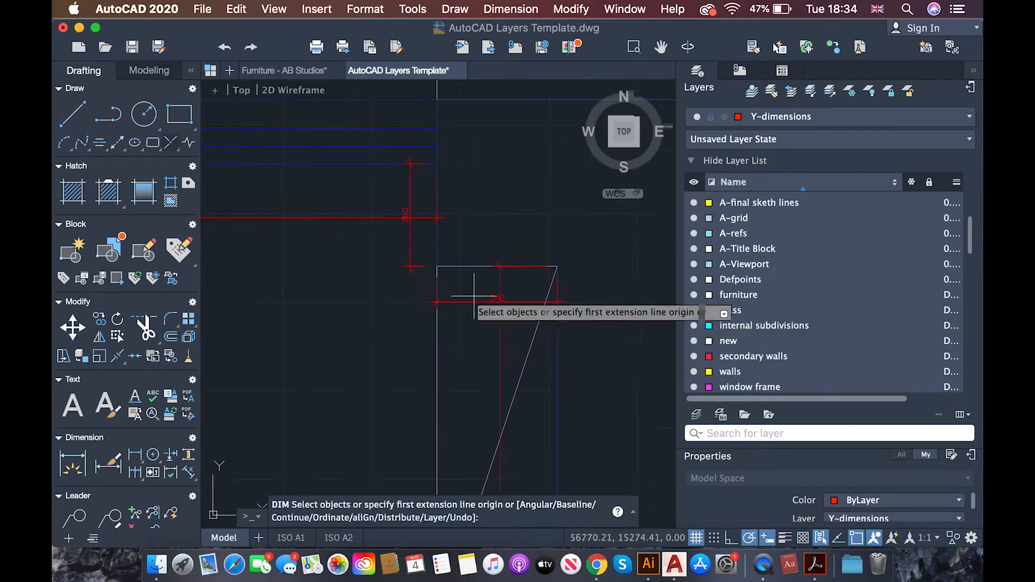
pyautogui.click(428, 298)
pyautogui.press('Escape')
pyautogui.scroll(4, 432, 243)
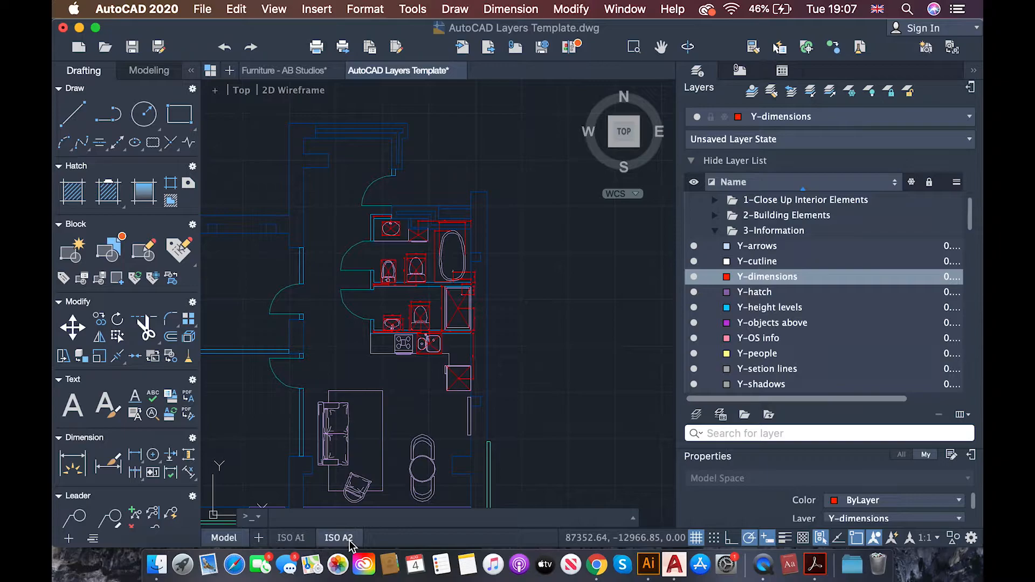
pyautogui.click(340, 539)
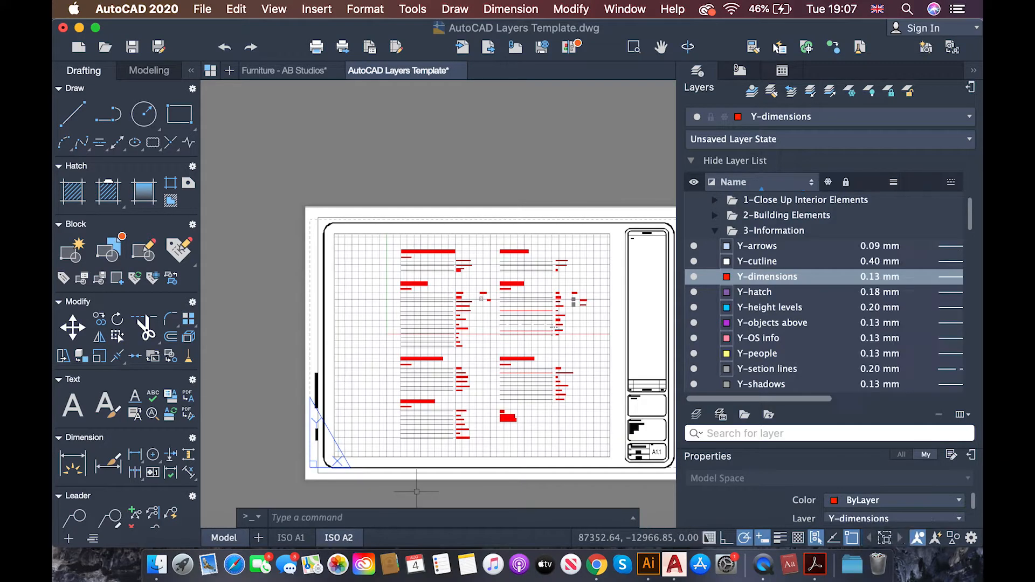
# Pan the floor plan into the ISO A2 viewport and set its scale to 1:50.
pyautogui.doubleClick(507, 357)
pyautogui.moveTo(536, 349); pyautogui.dragTo(414, 345, button='middle')
pyautogui.moveTo(496, 343); pyautogui.dragTo(354, 344, button='middle')
pyautogui.scroll(2, 354, 344)
pyautogui.moveTo(425, 326); pyautogui.dragTo(390, 411, button='middle')
pyautogui.scroll(2, 390, 411)
pyautogui.moveTo(427, 381); pyautogui.dragTo(389, 403, button='middle')
pyautogui.click(919, 538)
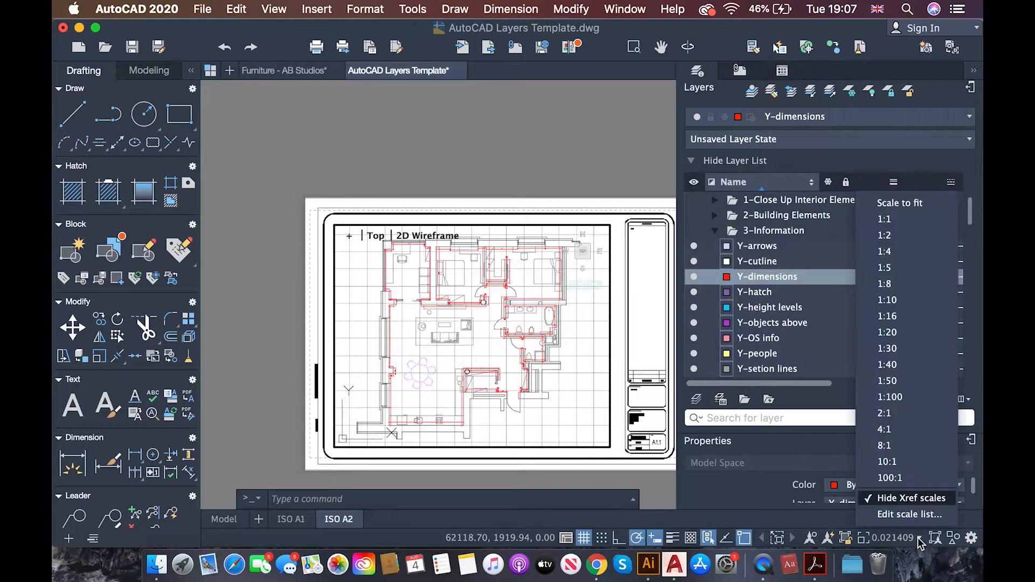
pyautogui.click(888, 398)
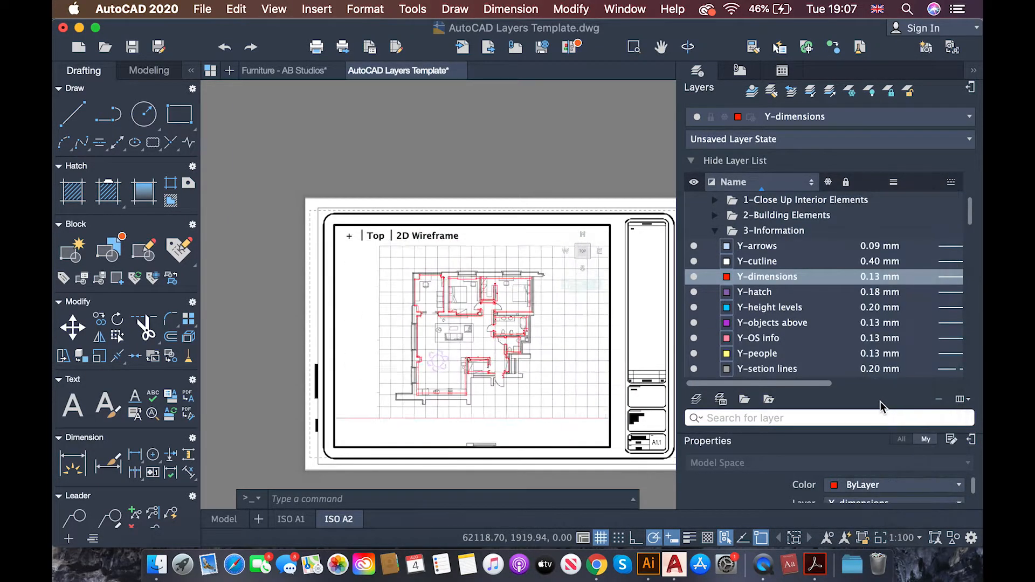
pyautogui.click(917, 538)
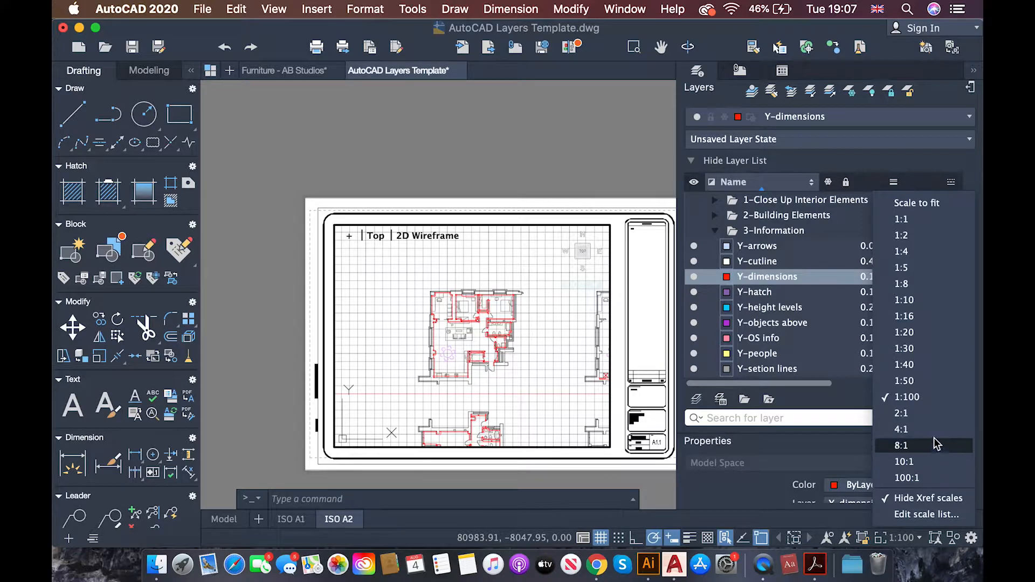
pyautogui.click(916, 381)
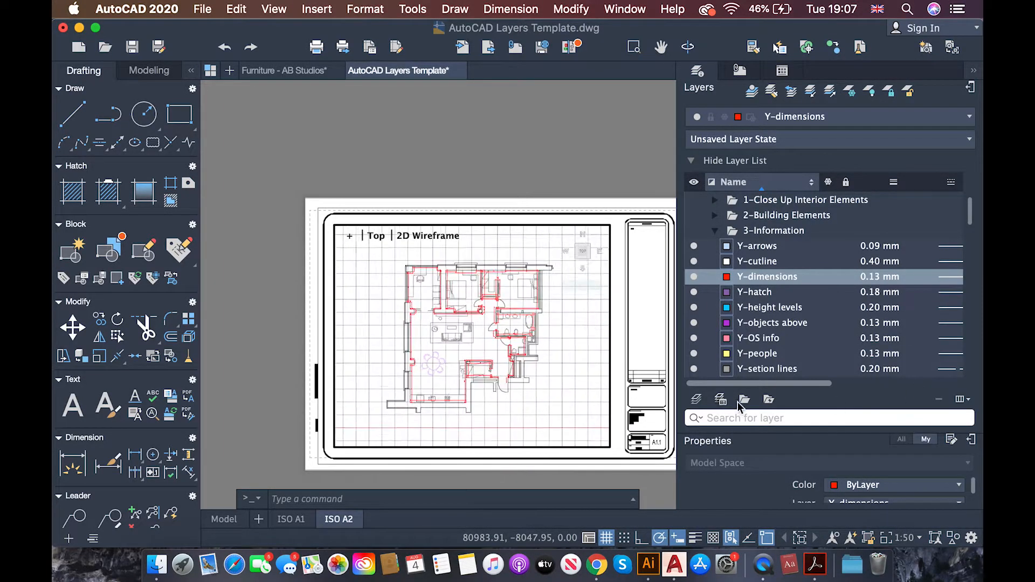
# Duplicate ISO A2 as ISO A2 (2) and pan its viewport upward on the plan.
pyautogui.click(478, 490)
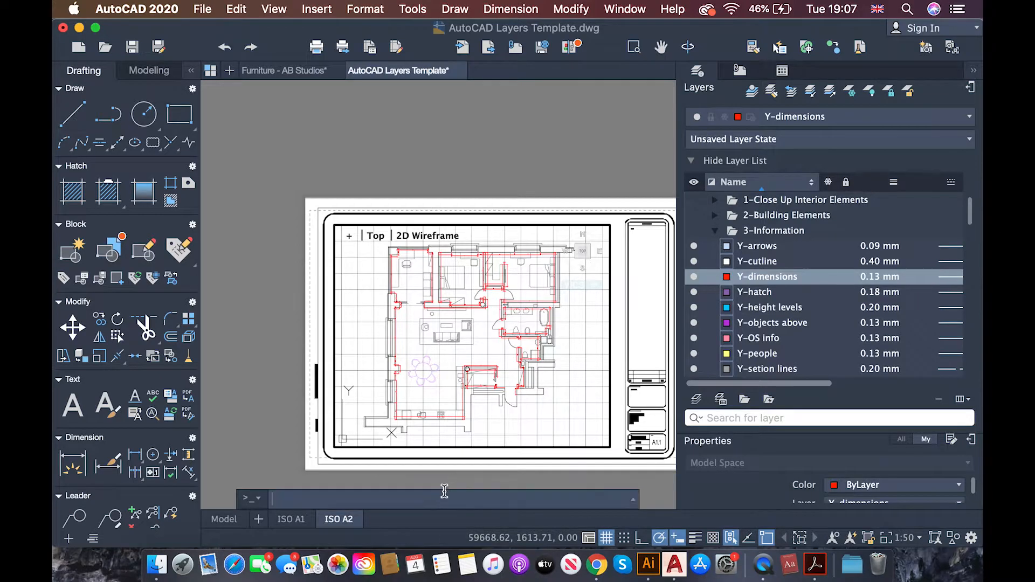
pyautogui.rightClick(345, 520)
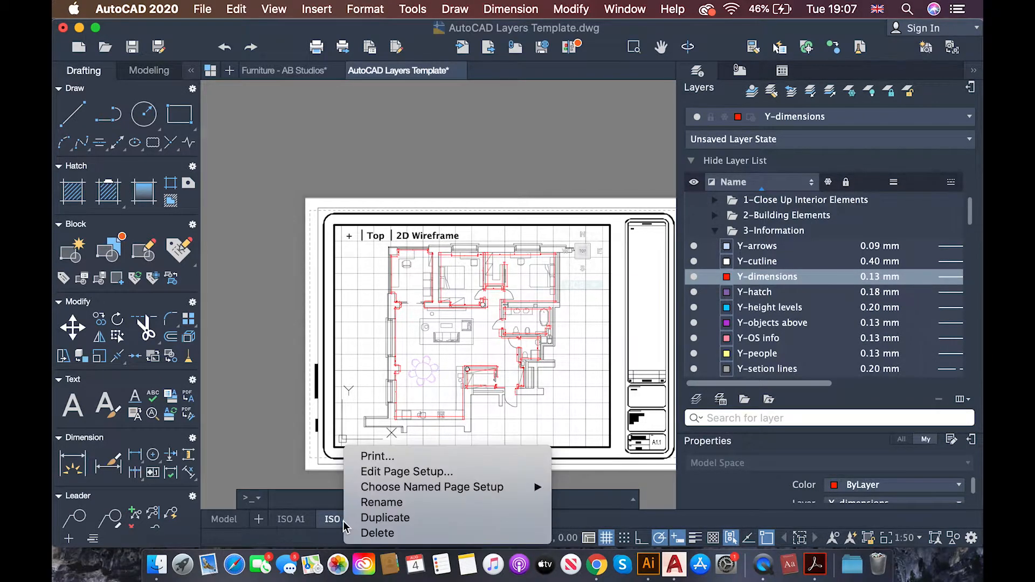
pyautogui.click(385, 518)
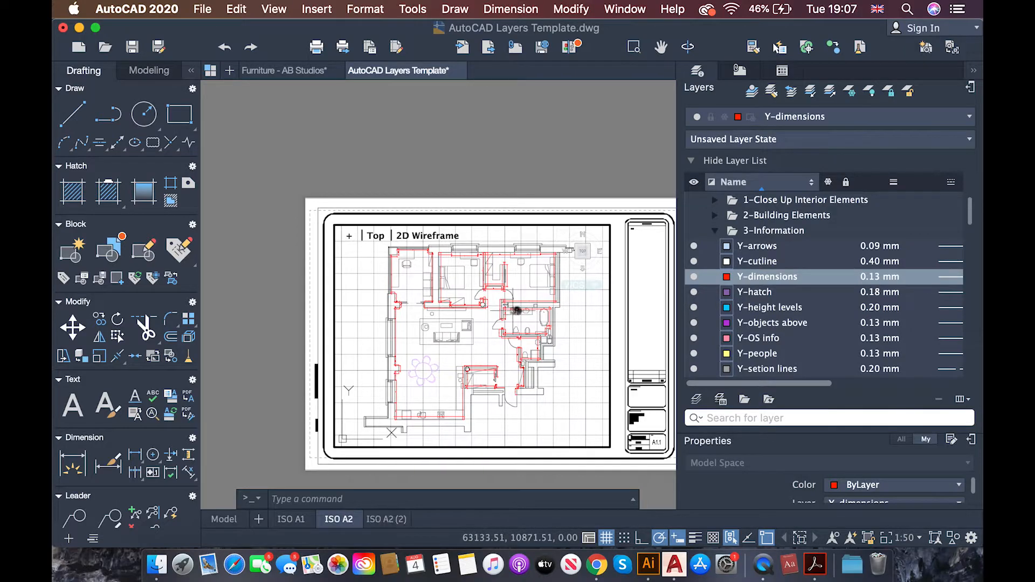
pyautogui.doubleClick(491, 433)
pyautogui.moveTo(493, 432); pyautogui.dragTo(529, 305, button='middle')
pyautogui.scroll(2, 529, 304)
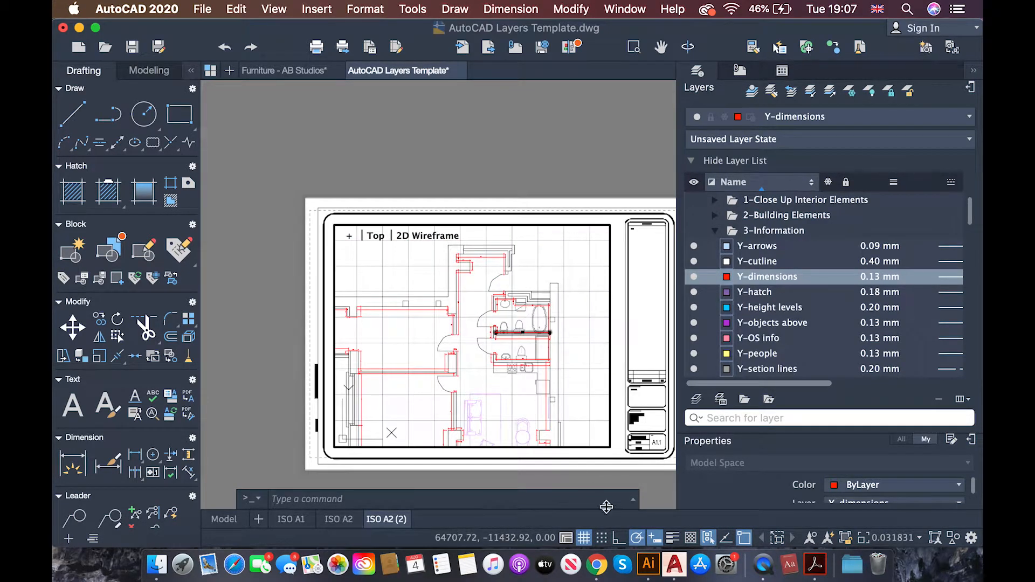
pyautogui.press('super+z')
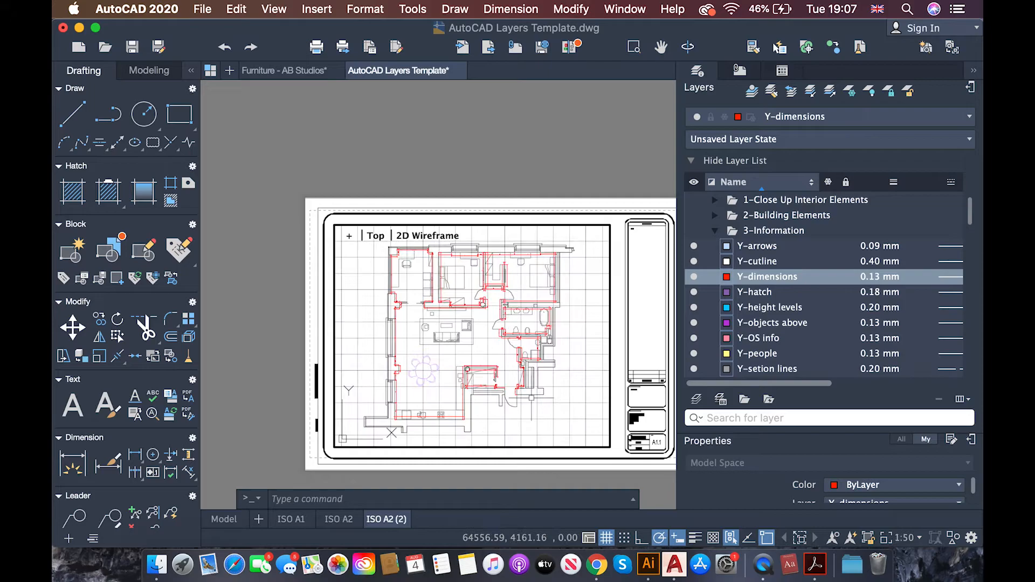
pyautogui.moveTo(527, 340); pyautogui.dragTo(521, 243, button='middle')
pyautogui.moveTo(540, 397); pyautogui.dragTo(539, 288, button='middle')
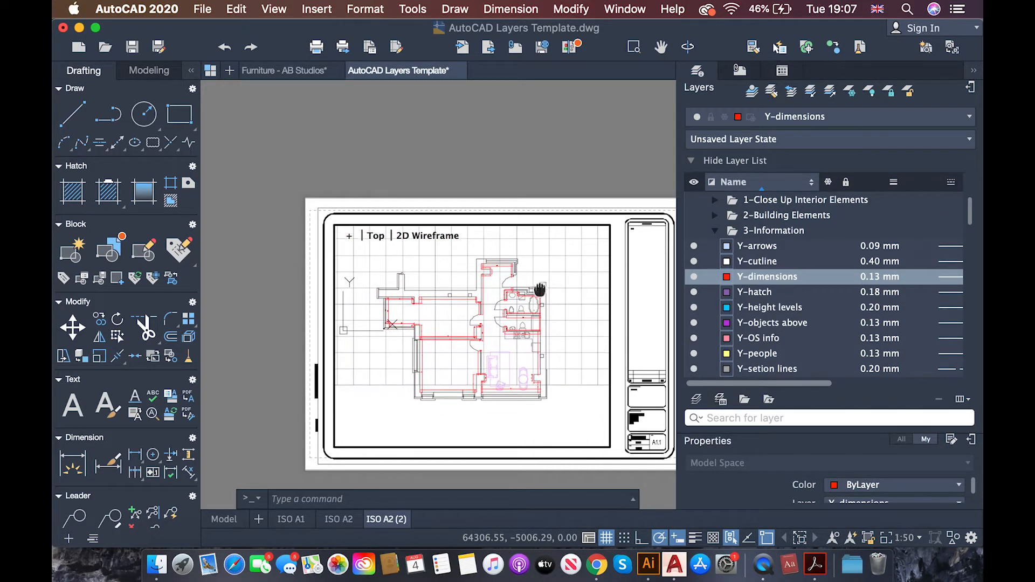
# Duplicate ISO A2 (2) as ISO A2 (3) and pan its viewport left and up.
pyautogui.rightClick(393, 521)
pyautogui.click(433, 518)
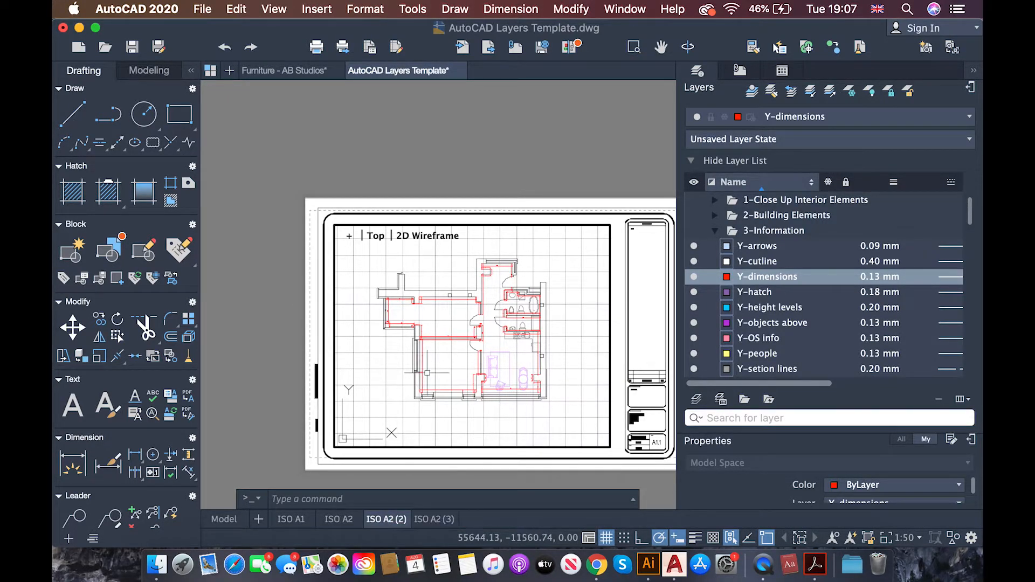
pyautogui.click(434, 519)
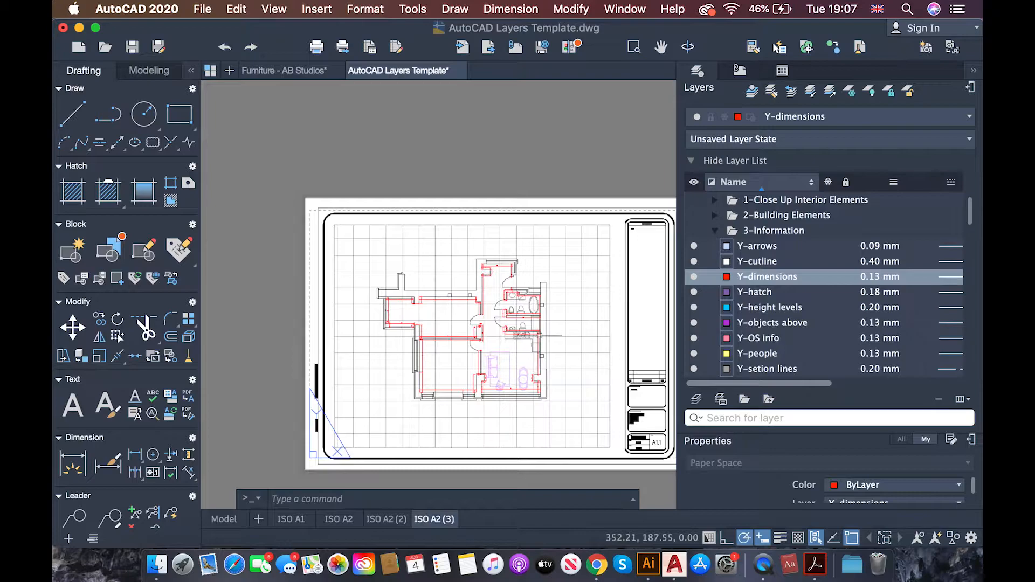
pyautogui.doubleClick(542, 337)
pyautogui.scroll(6, 540, 334)
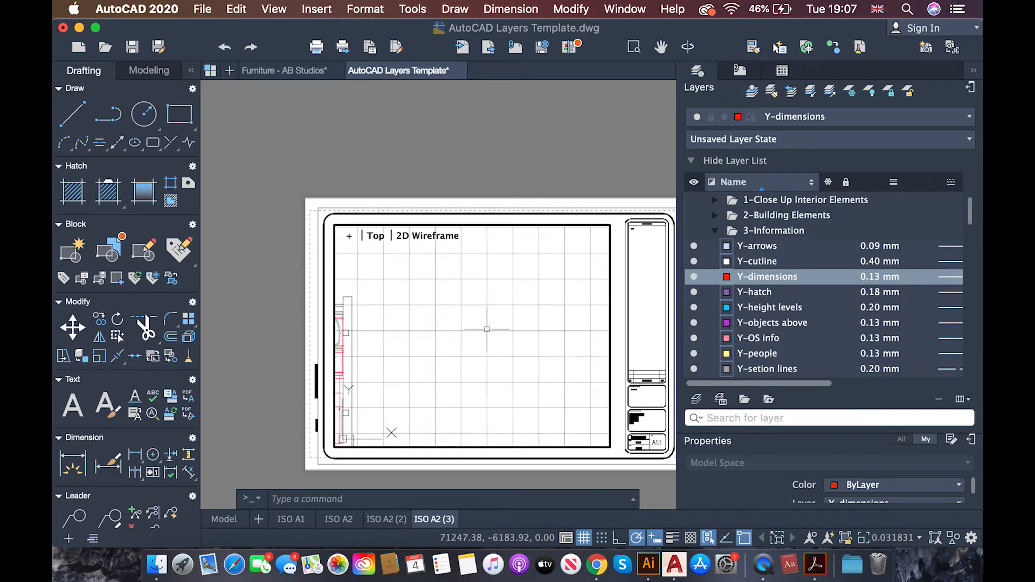
pyautogui.press('super+z')
pyautogui.moveTo(513, 329); pyautogui.dragTo(382, 353, button='middle')
pyautogui.moveTo(535, 309); pyautogui.dragTo(403, 330, button='middle')
pyautogui.moveTo(548, 370); pyautogui.dragTo(475, 324, button='middle')
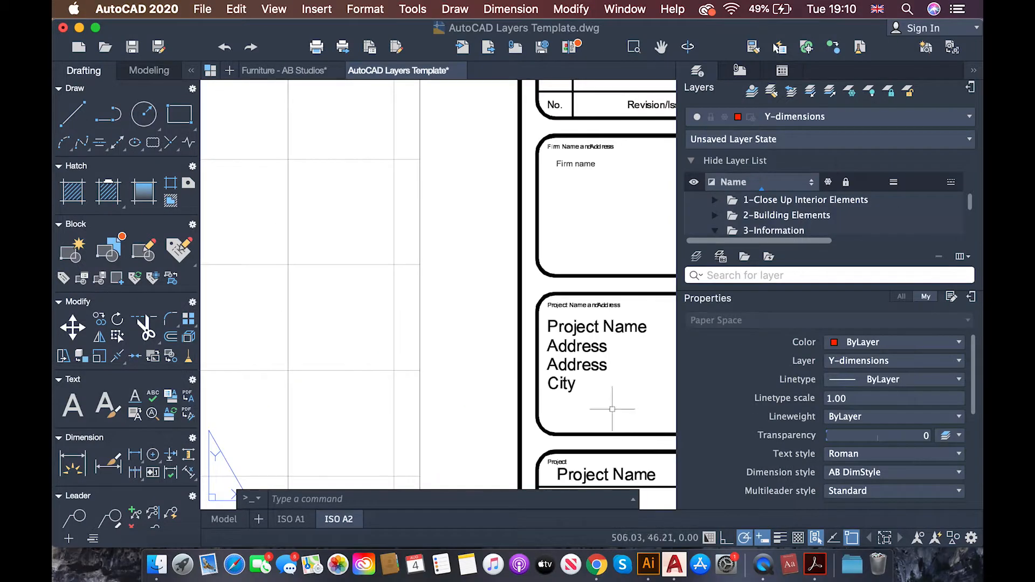
# Open the title block's attributes and overwrite the placeholder project name with the new one.
pyautogui.scroll(2, 568, 353)
pyautogui.doubleClick(572, 342)
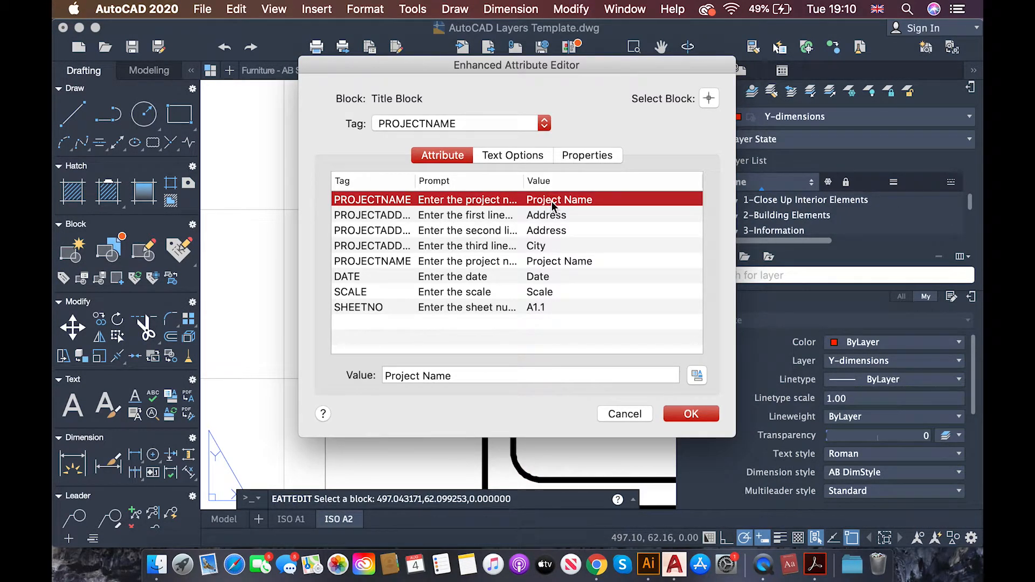
pyautogui.moveTo(459, 379); pyautogui.dragTo(370, 378)
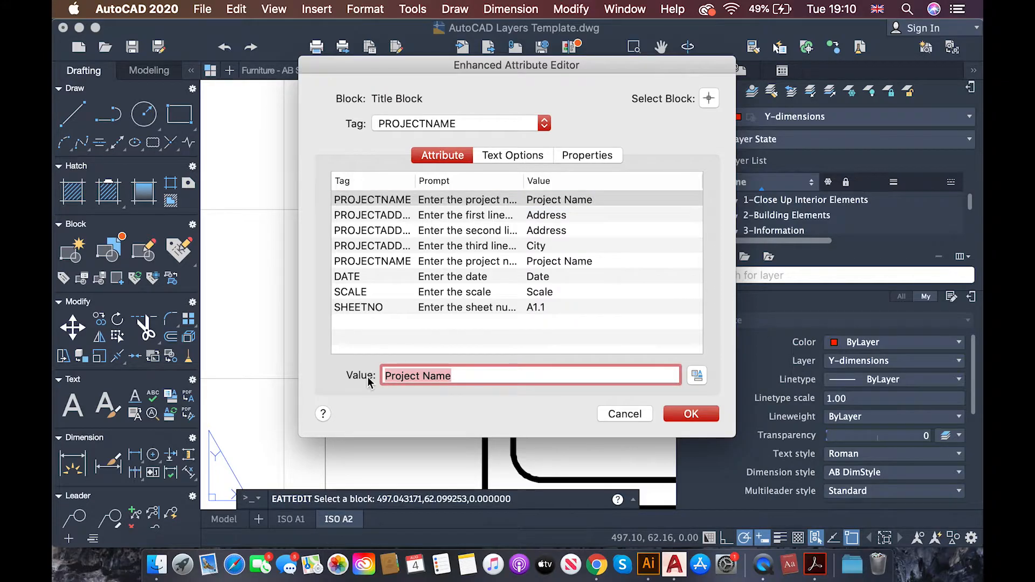
pyautogui.write('Galo 8-10/11 Interior Design')
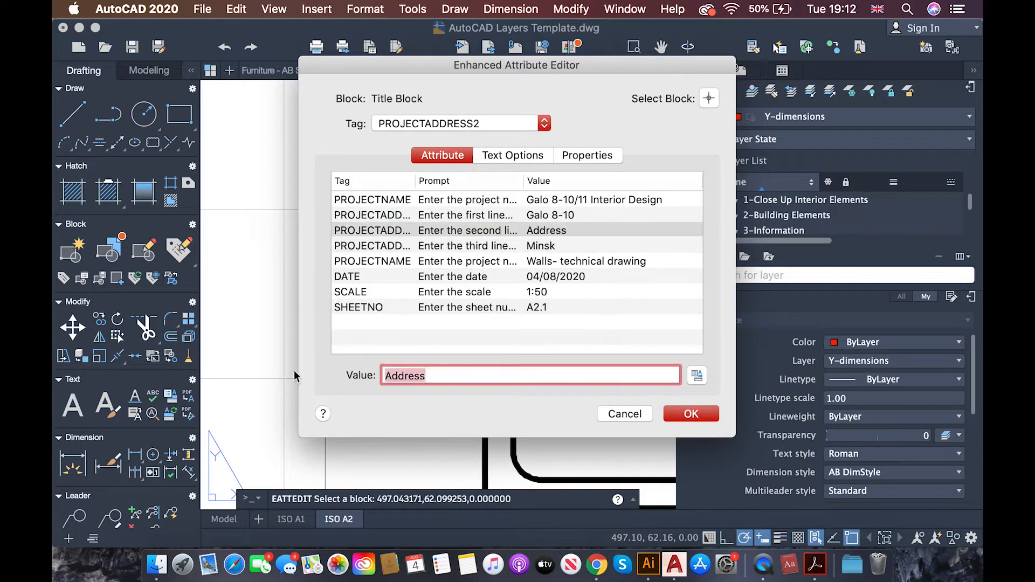
pyautogui.write('Galo 8-')
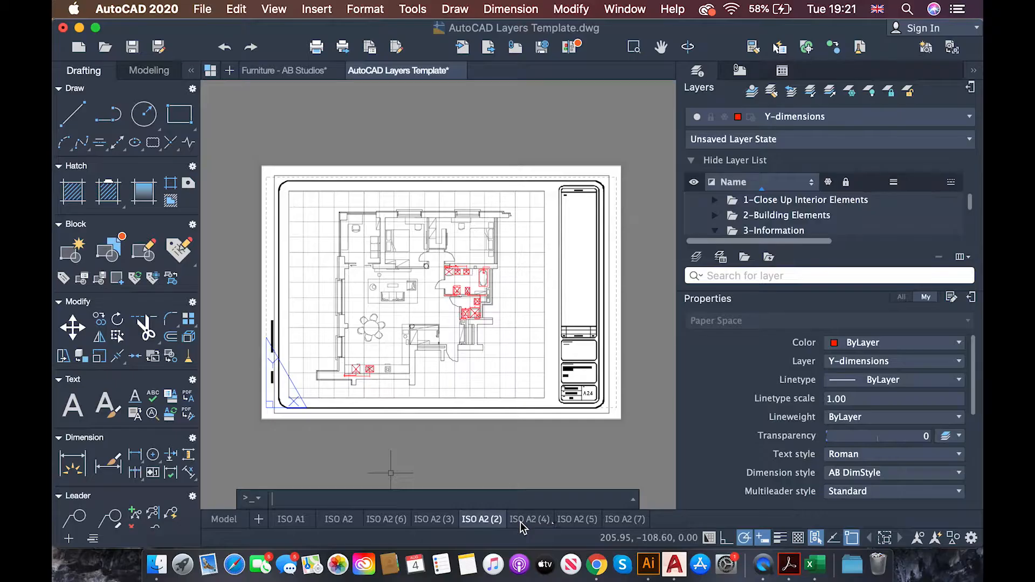
# Review the ISO A2 (4), (5) and (7) layouts, then add the current drawing's layouts to Batch Publish.
pyautogui.click(520, 519)
pyautogui.click(565, 519)
pyautogui.click(621, 519)
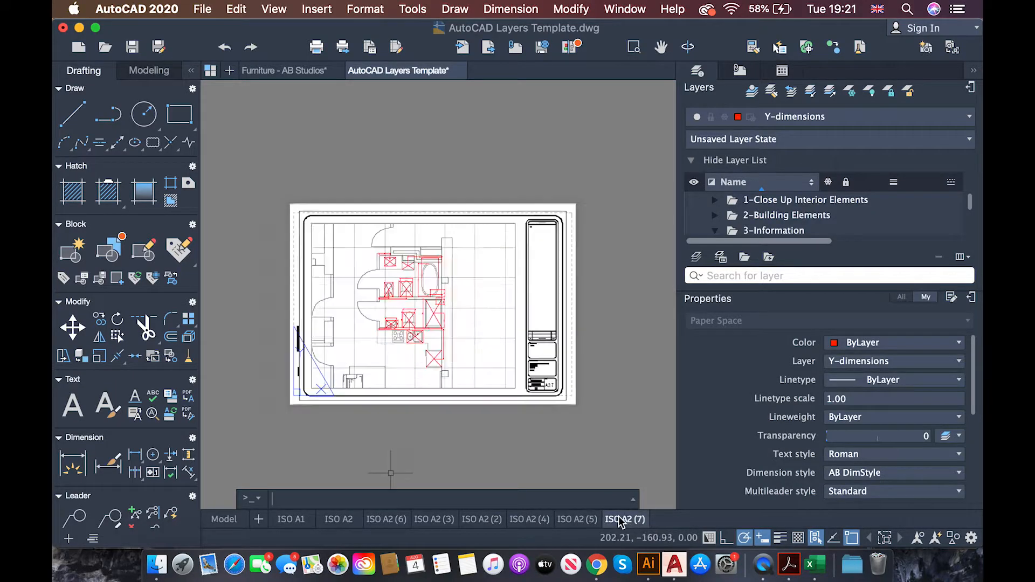
pyautogui.click(196, 8)
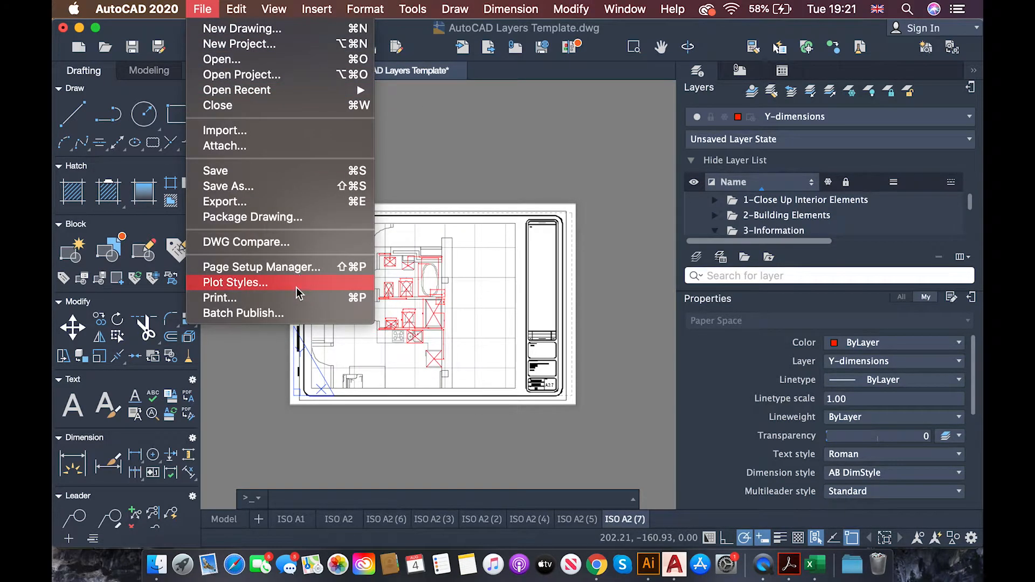
pyautogui.click(291, 314)
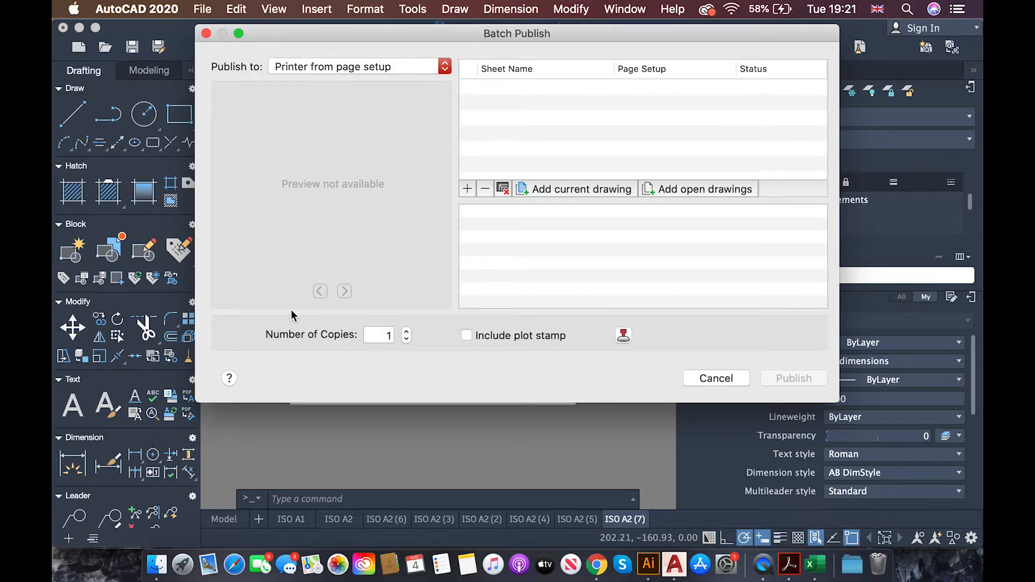
pyautogui.click(526, 190)
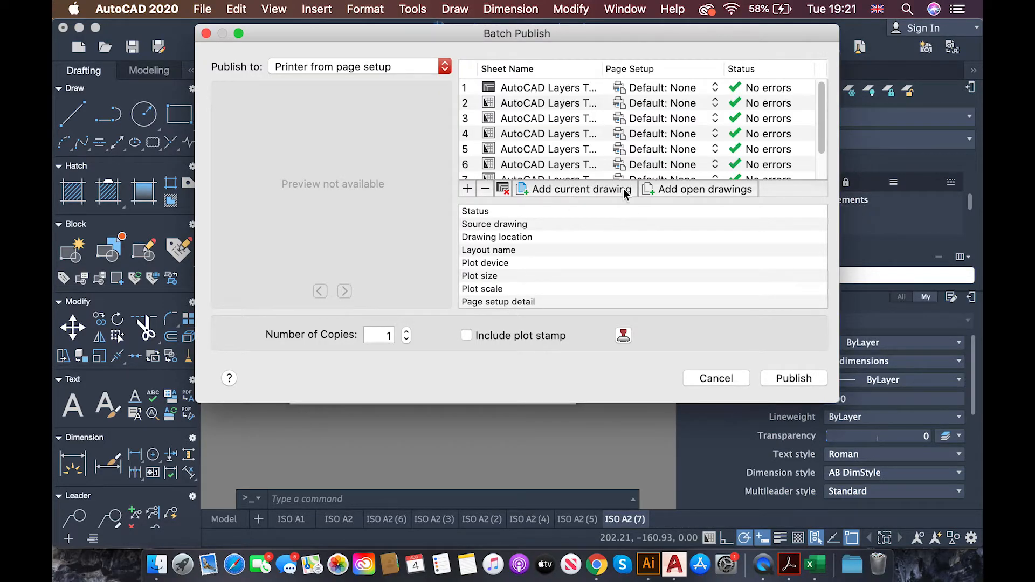
# Preview the listed sheets, including ISO A1, ISO A2, Model and ISO A2 (6), for errors.
pyautogui.scroll(-3, 597, 118)
pyautogui.scroll(3, 598, 123)
pyautogui.click(575, 106)
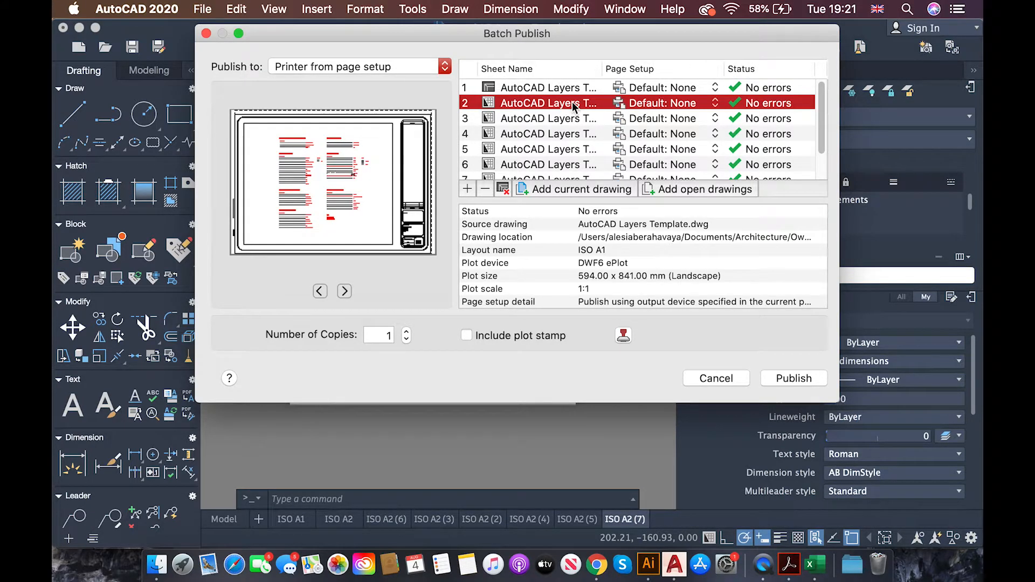
pyautogui.click(569, 119)
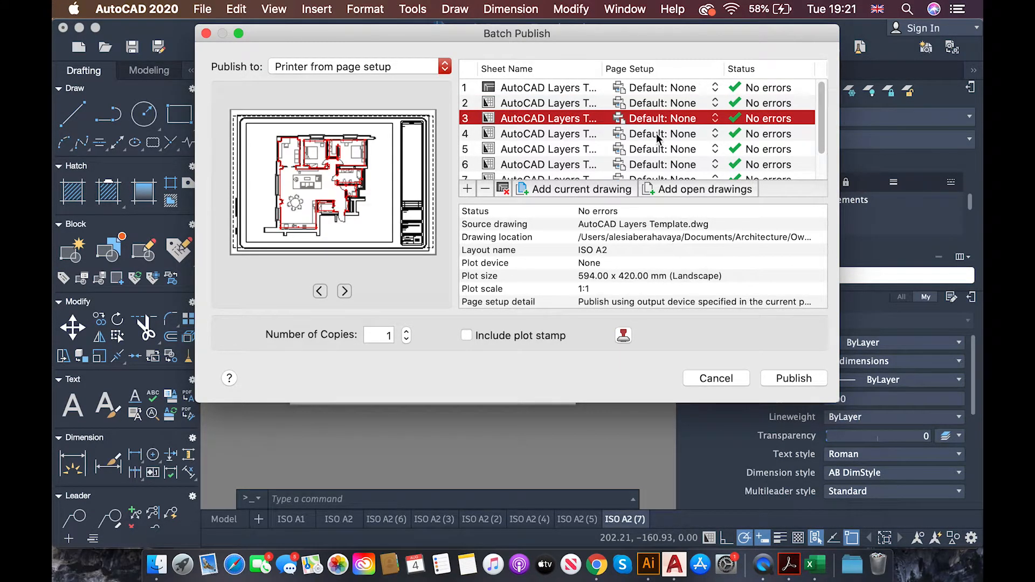
pyautogui.click(732, 107)
pyautogui.click(735, 93)
pyautogui.click(693, 107)
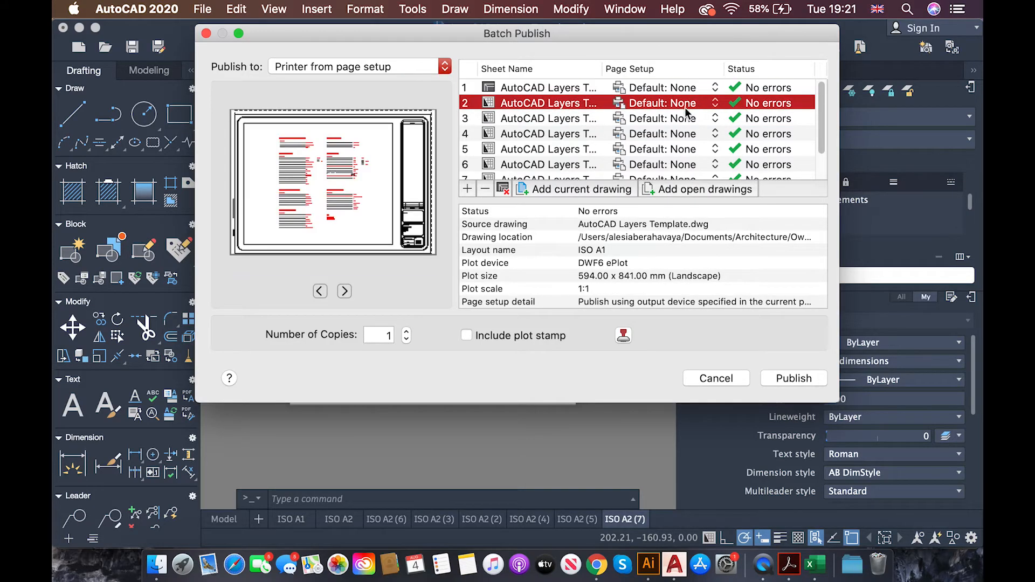
pyautogui.click(544, 120)
pyautogui.click(541, 134)
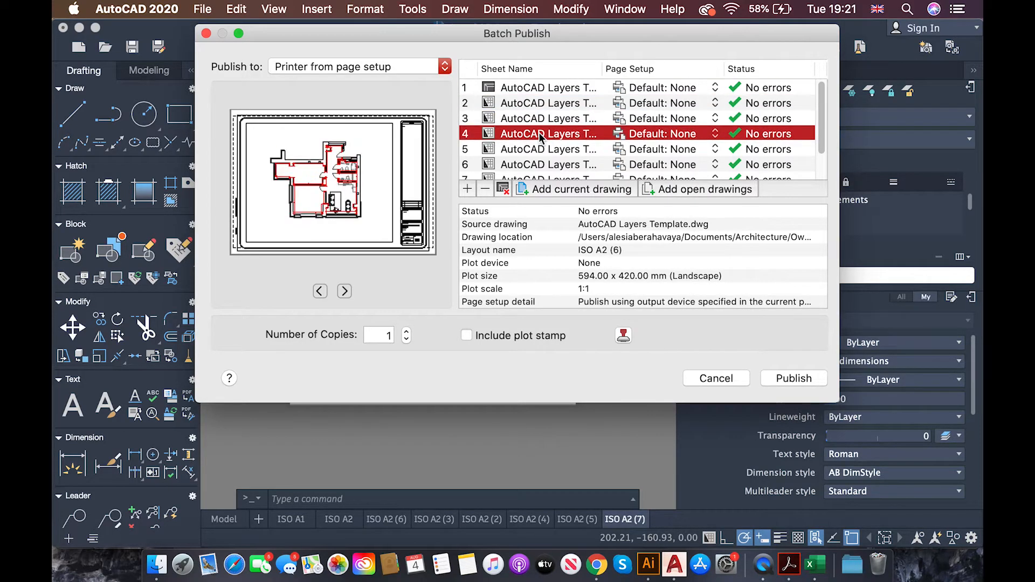
# Set the publish destination to PDF instead of the plotter.
pyautogui.click(445, 64)
pyautogui.click(445, 64)
pyautogui.click(446, 65)
pyautogui.click(426, 81)
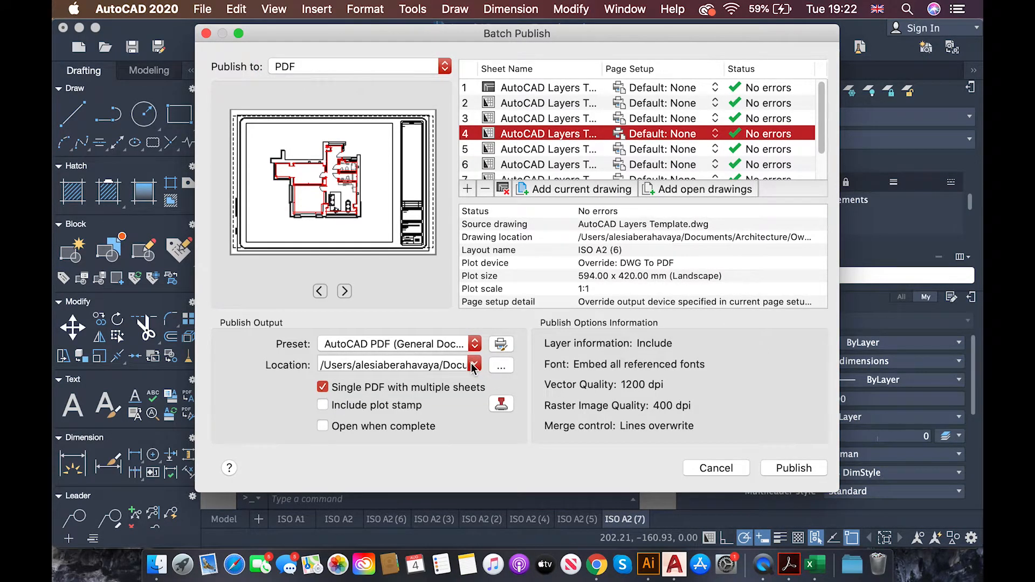
# Set the PDF output location to the Technical Drawings folder.
pyautogui.click(474, 365)
pyautogui.click(474, 381)
pyautogui.click(501, 365)
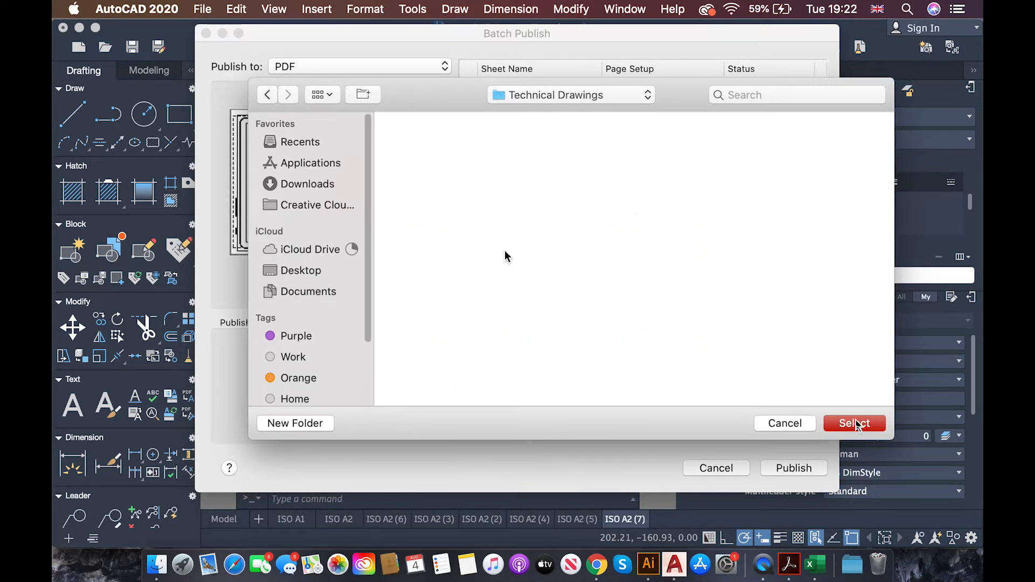
pyautogui.click(844, 423)
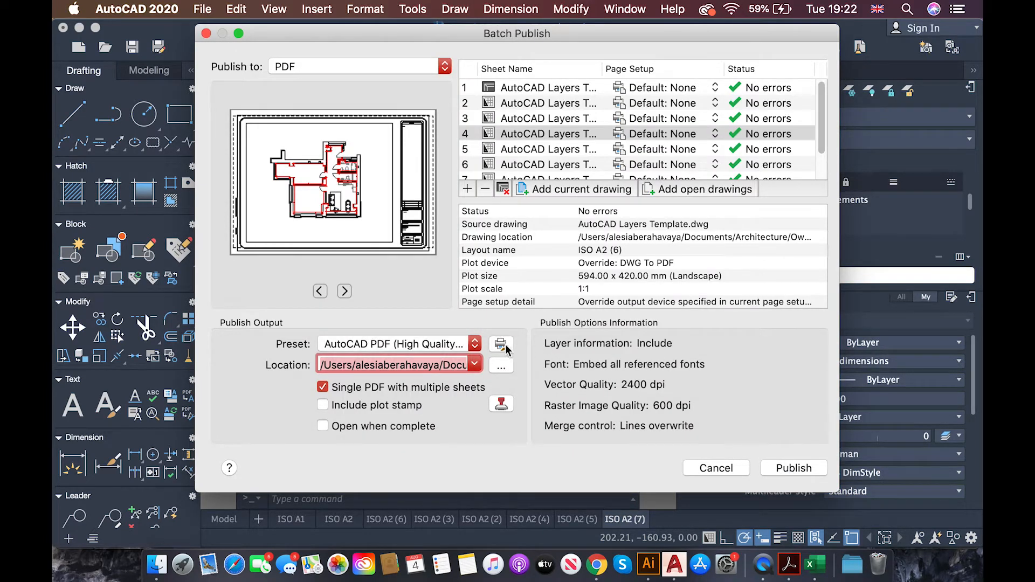
# Apply the DWG To PDF preset and publish the sheets as 'Wall and Water Supply'.
pyautogui.click(475, 344)
pyautogui.click(471, 329)
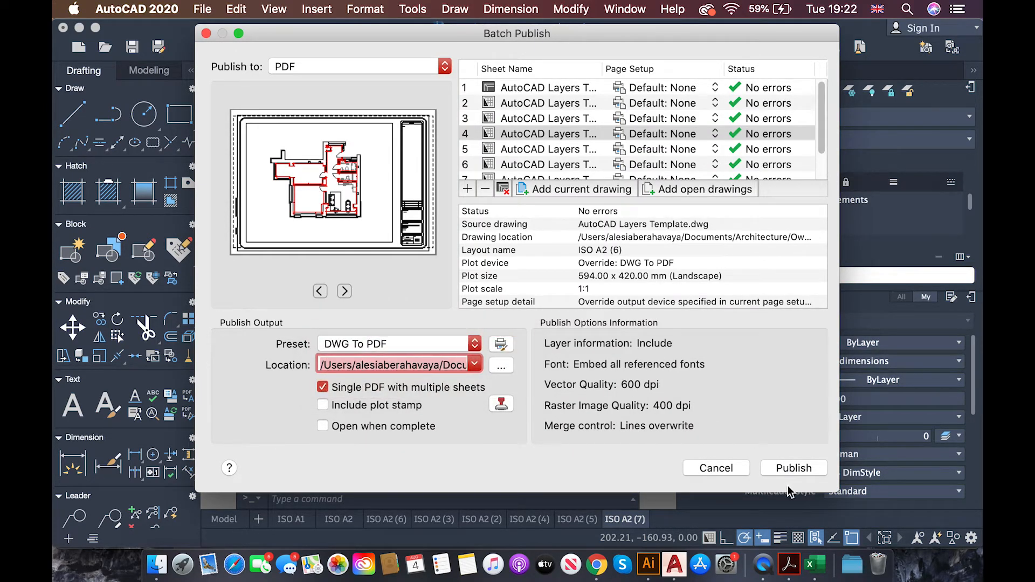
pyautogui.click(793, 468)
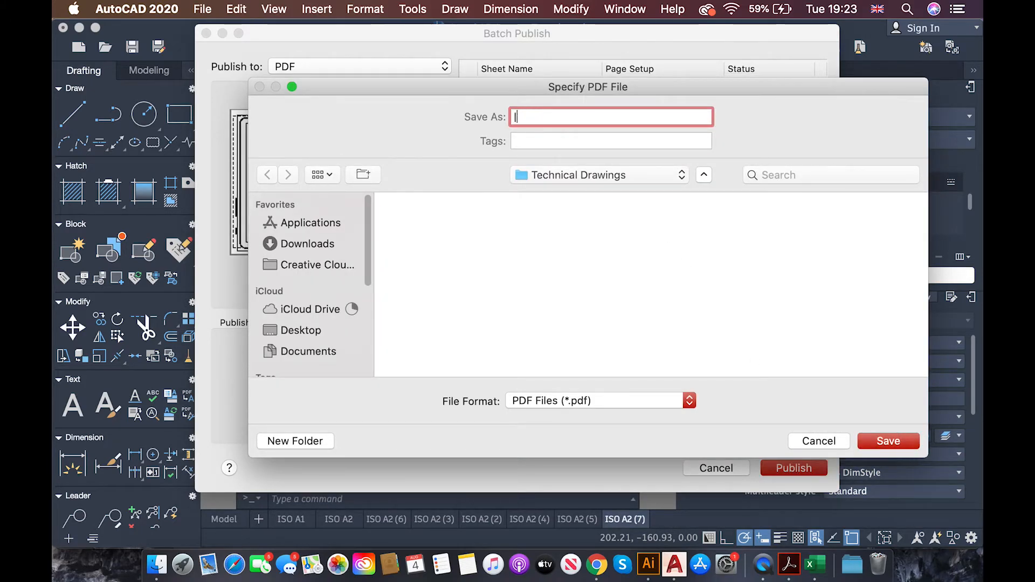
pyautogui.write('Wall and Water Supply')
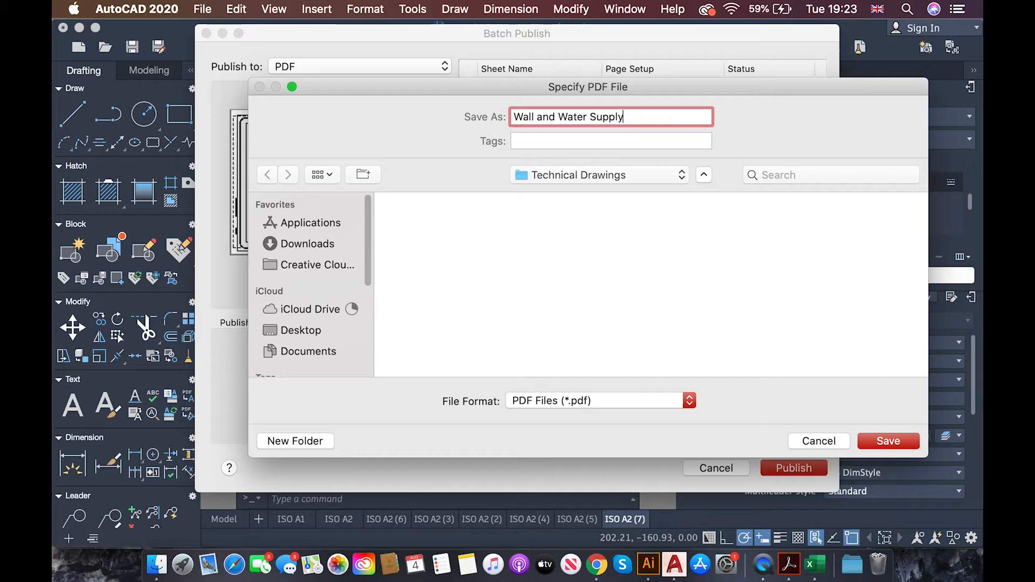
pyautogui.press('Return')
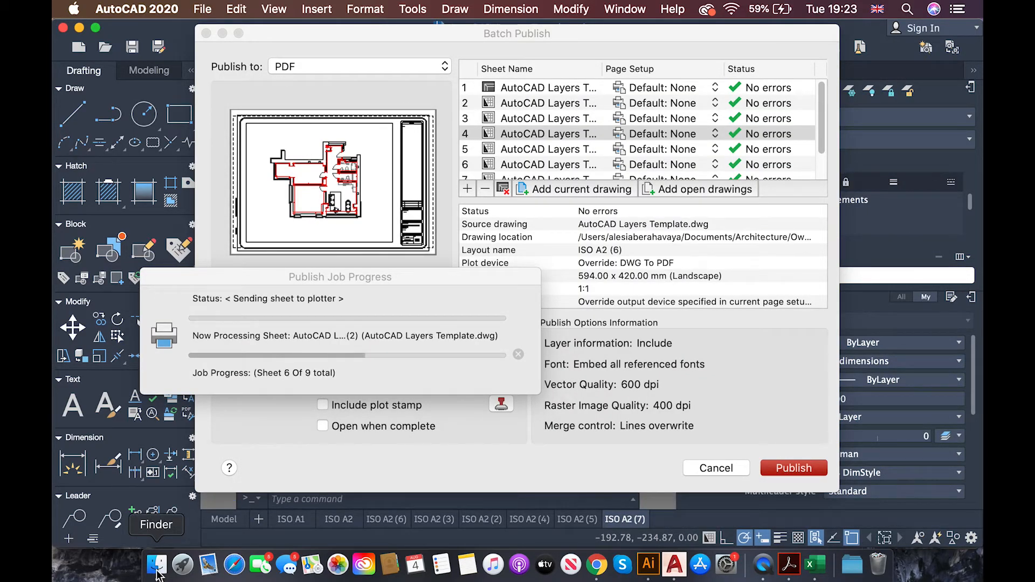
# Open Wall and Water Supply.pdf from Technical Drawings and scroll through its sheet pages.
pyautogui.click(155, 566)
pyautogui.doubleClick(350, 171)
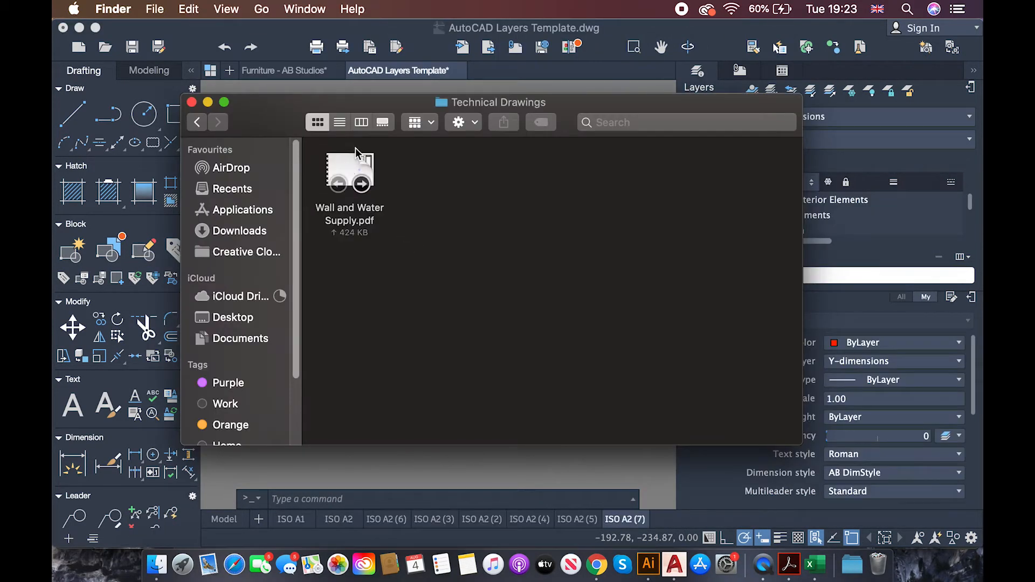
pyautogui.doubleClick(350, 171)
pyautogui.scroll(-6, 725, 275)
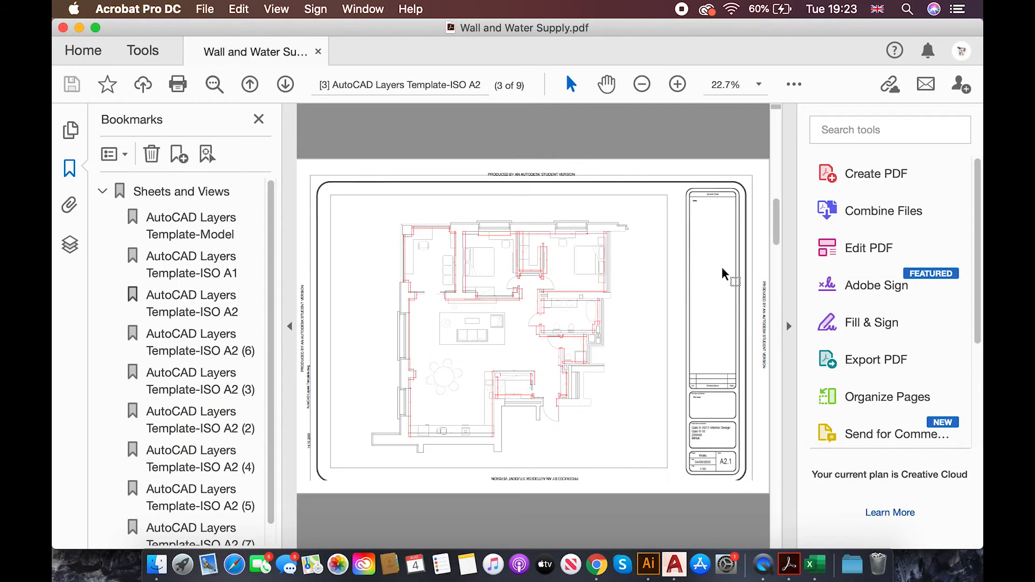
pyautogui.scroll(-3, 725, 275)
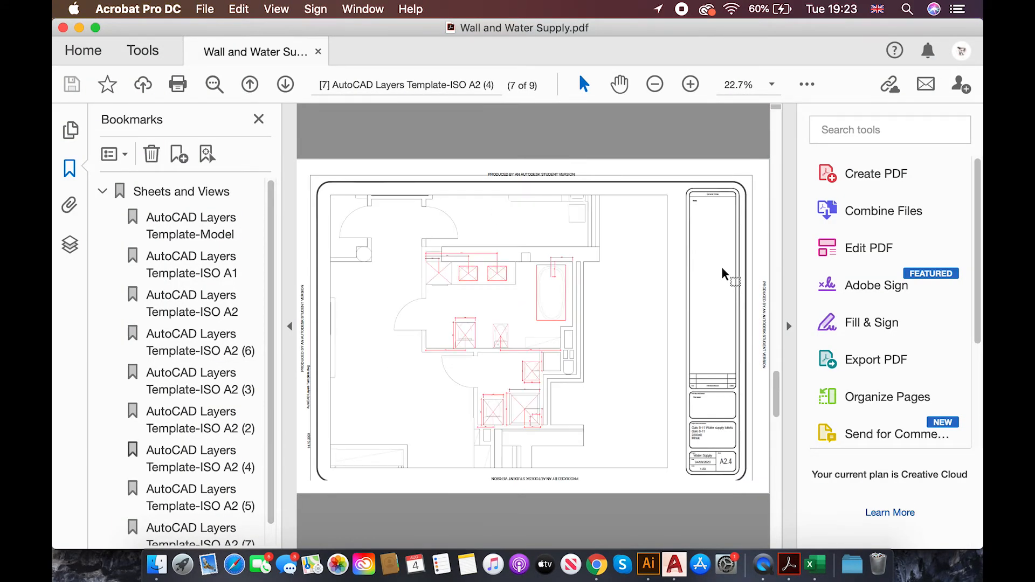
pyautogui.scroll(7, 724, 275)
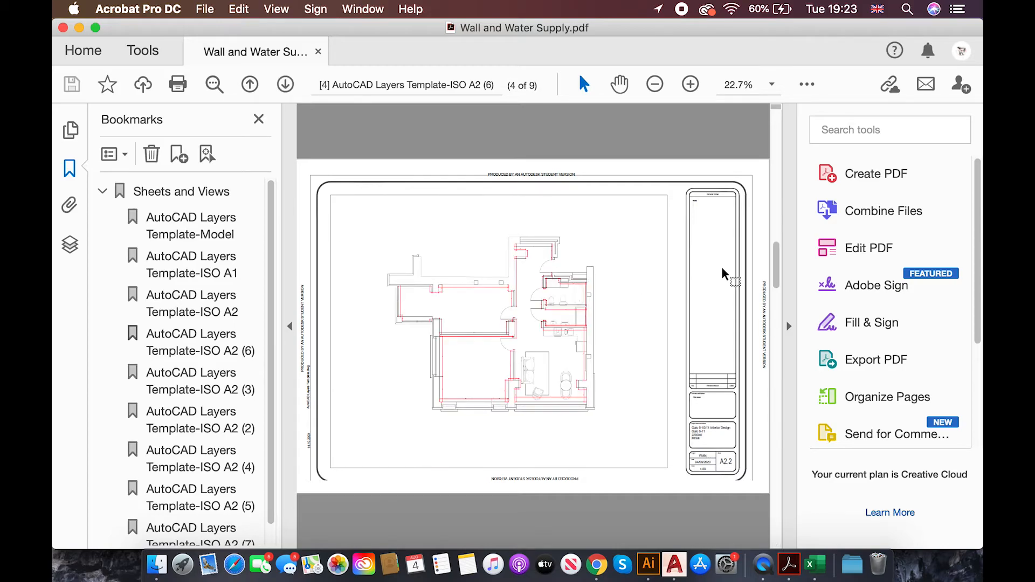